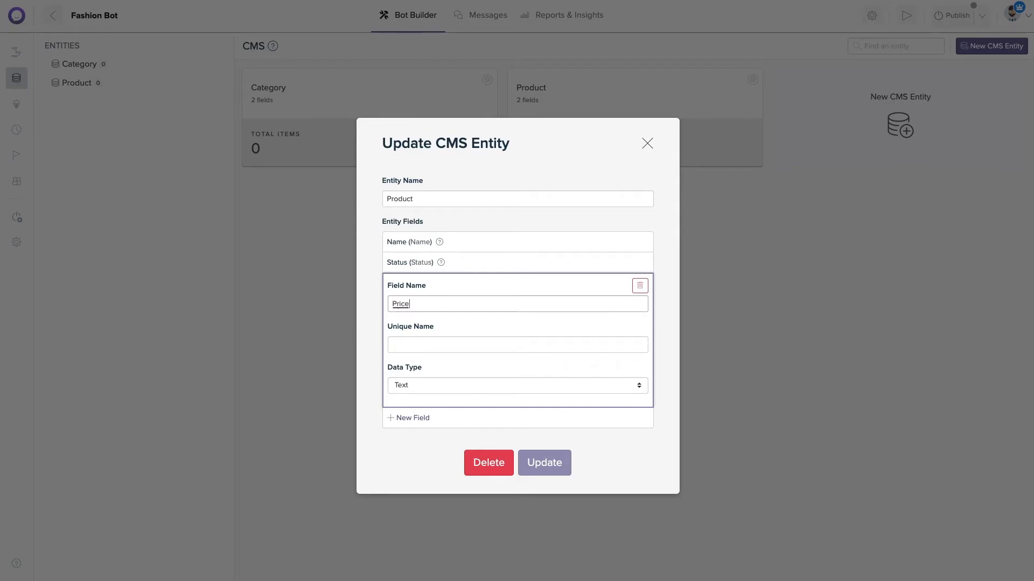
Step: Give the Product entity's Price field the unique name "price" and the Text data type
{"action": "left_click", "coordinate": [470, 344]}
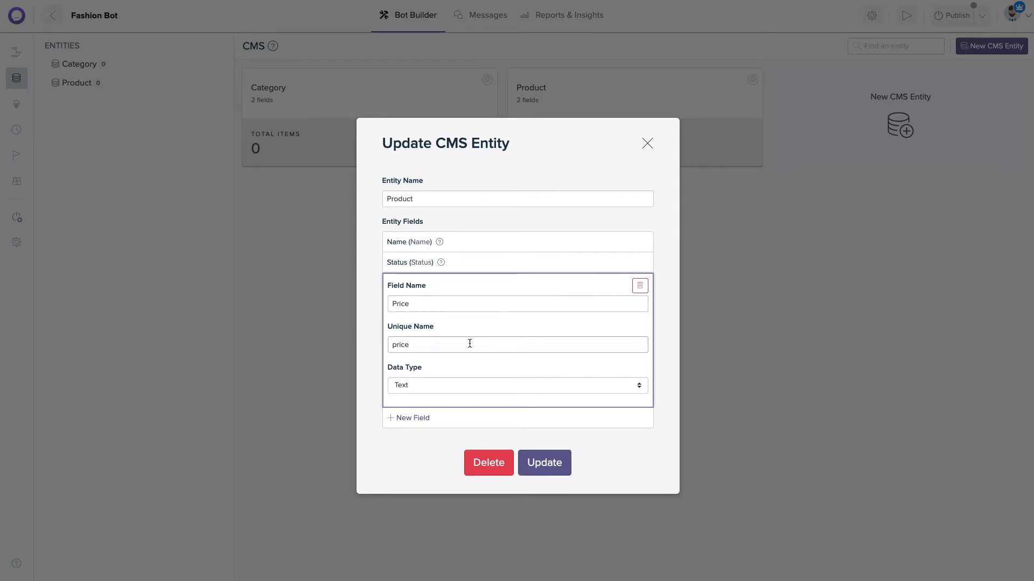
{"action": "left_click", "coordinate": [470, 386]}
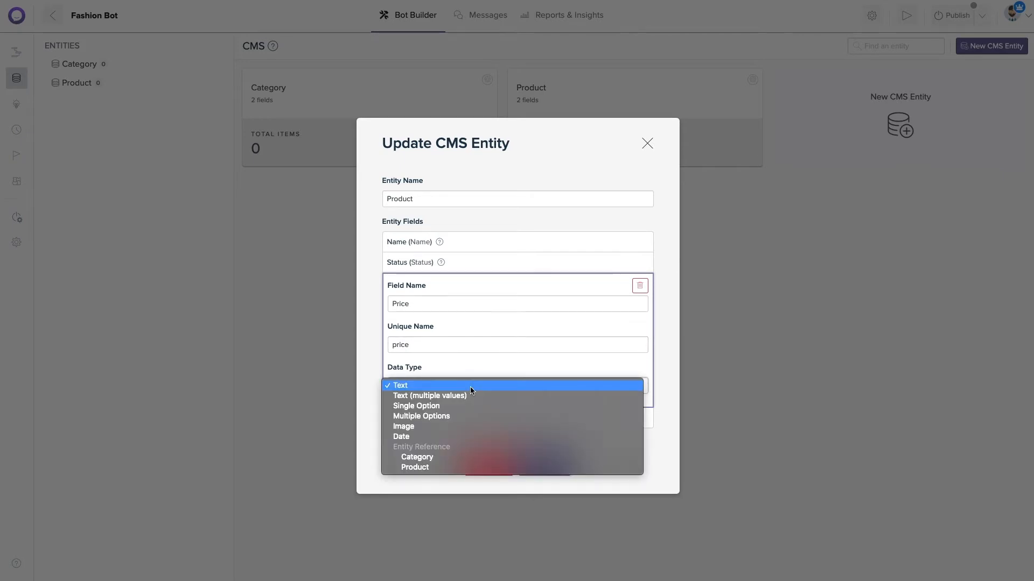
{"action": "left_click", "coordinate": [470, 385]}
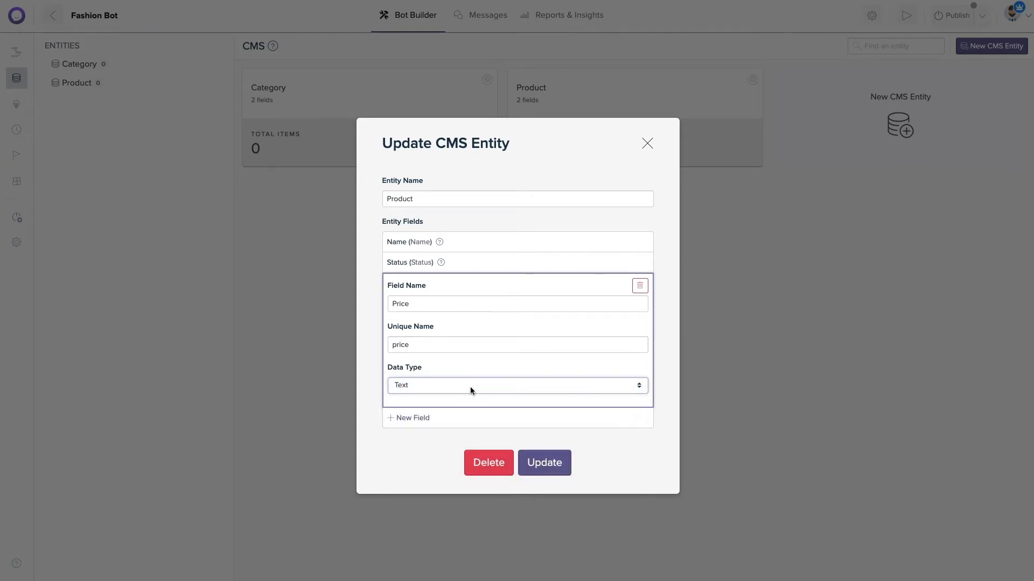
Step: Add a Photo field with the unique name "photo" and the Image data type to the Product entity
{"action": "left_click", "coordinate": [413, 417]}
{"action": "left_click", "coordinate": [419, 302]}
{"action": "type", "text": "Photo"}
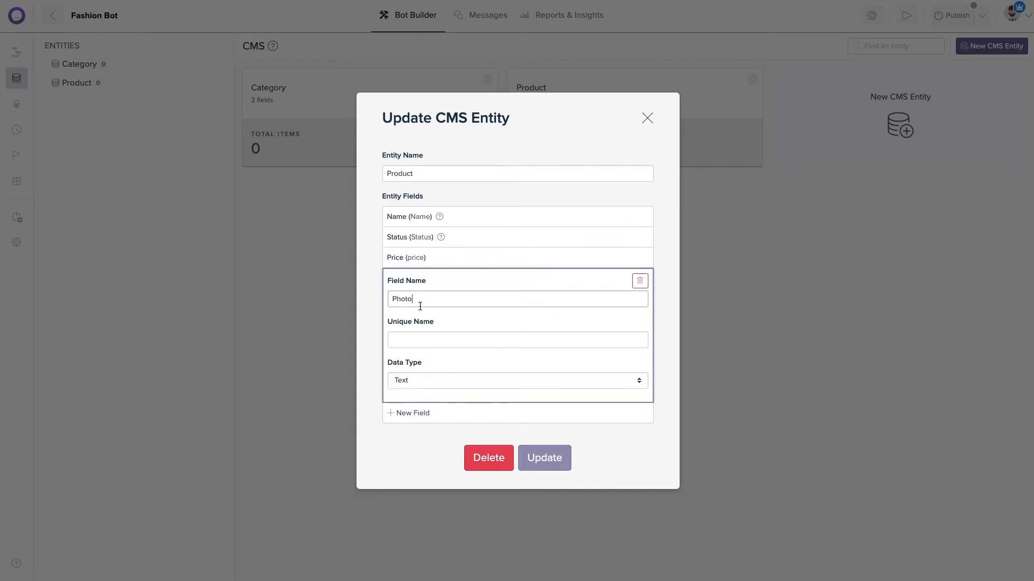
{"action": "left_click", "coordinate": [423, 336]}
{"action": "type", "text": "photo"}
{"action": "left_click", "coordinate": [427, 383]}
{"action": "left_click", "coordinate": [427, 358]}
Step: Add a Description field with the unique name "description" and the Text data type to the Product entity
{"action": "left_click", "coordinate": [421, 409]}
{"action": "left_click", "coordinate": [427, 308]}
{"action": "type", "text": "Description"}
{"action": "left_click", "coordinate": [461, 352]}
{"action": "type", "text": "description"}
{"action": "left_click", "coordinate": [456, 390]}
{"action": "left_click", "coordinate": [456, 391]}
Step: Add a Category field with the unique name "category" and an entity reference to Category as its data type
{"action": "left_click", "coordinate": [413, 423]}
{"action": "left_click", "coordinate": [418, 323]}
{"action": "type", "text": "tegory"}
{"action": "key", "text": "Tab"}
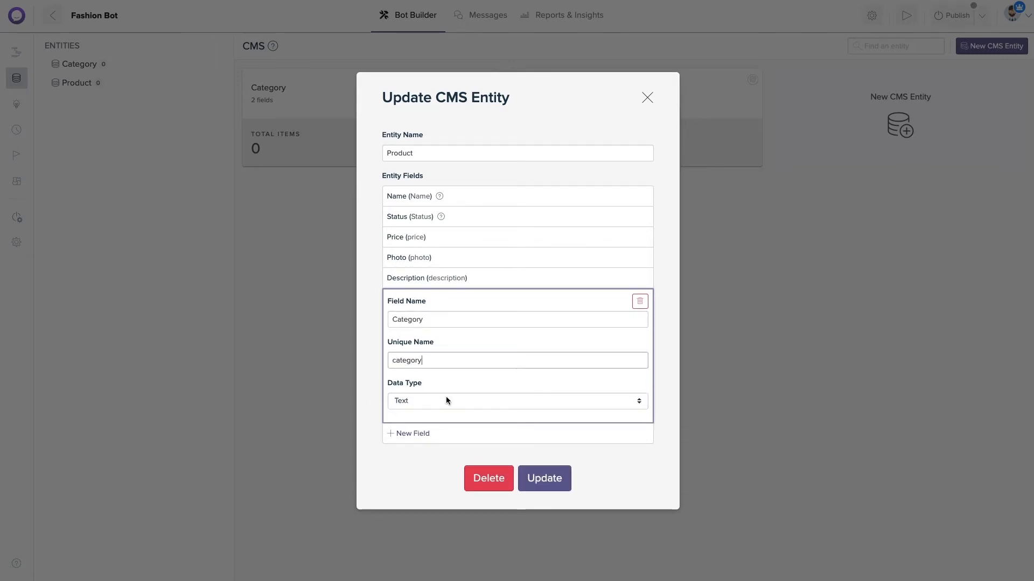
{"action": "left_click", "coordinate": [446, 401]}
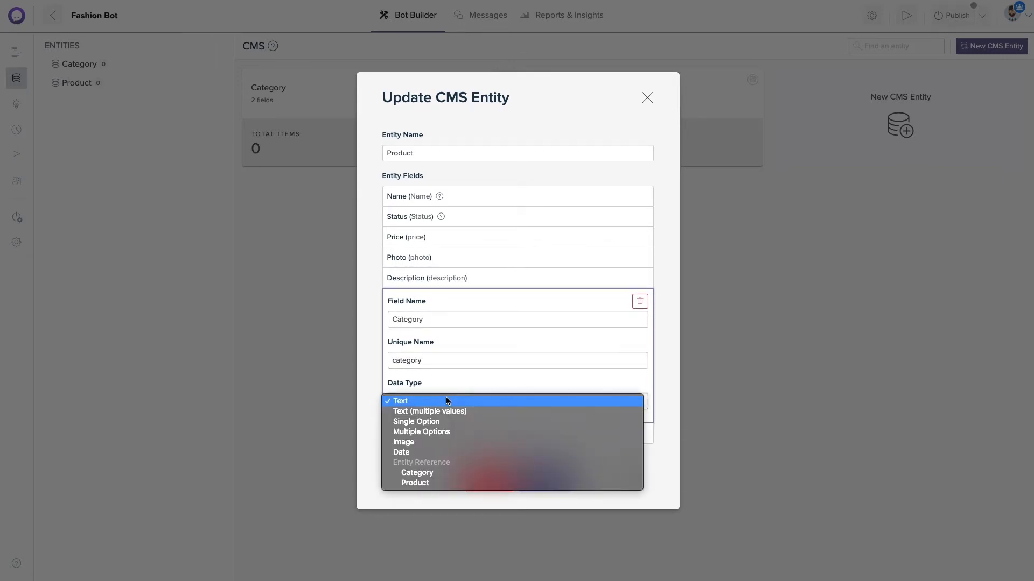
{"action": "left_click", "coordinate": [437, 473]}
Step: Add a text field named More details with the unique name "more_details" and save the Product entity
{"action": "left_click", "coordinate": [410, 433]}
{"action": "left_click", "coordinate": [472, 326]}
{"action": "type", "text": "More details"}
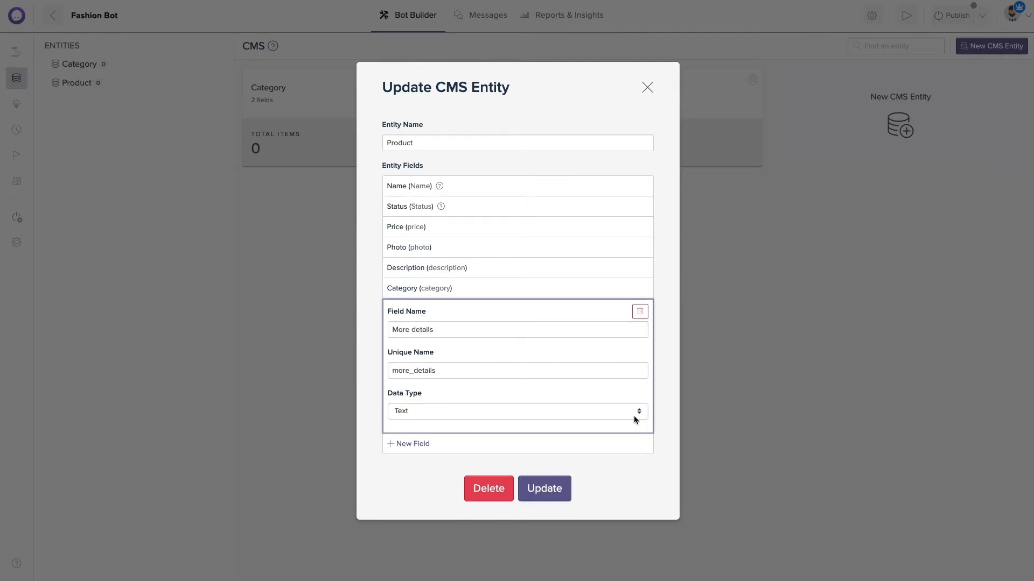
{"action": "left_click", "coordinate": [551, 489]}
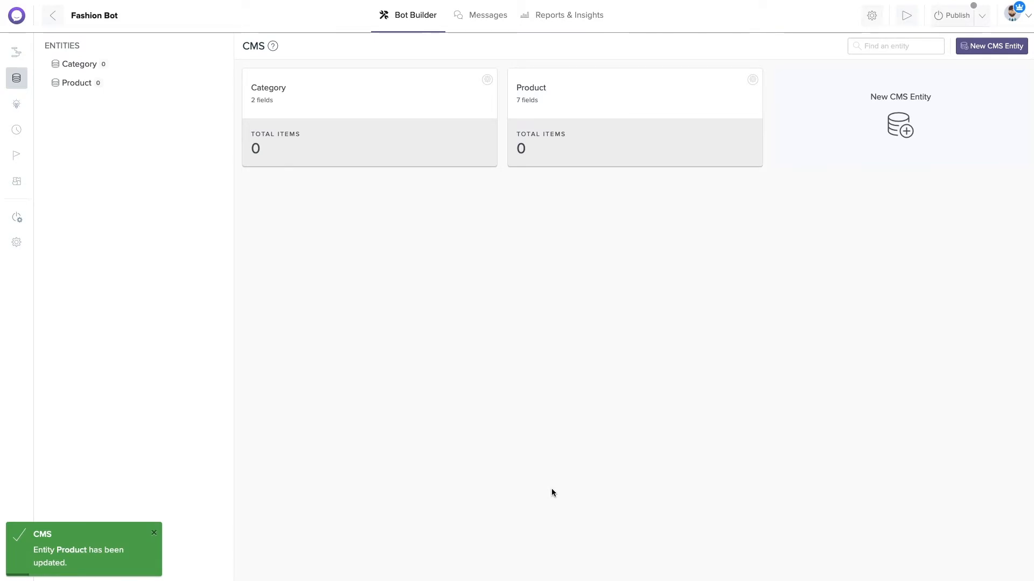
Step: Open the Category entity and create an enabled item named T-shirts
{"action": "left_click", "coordinate": [378, 97]}
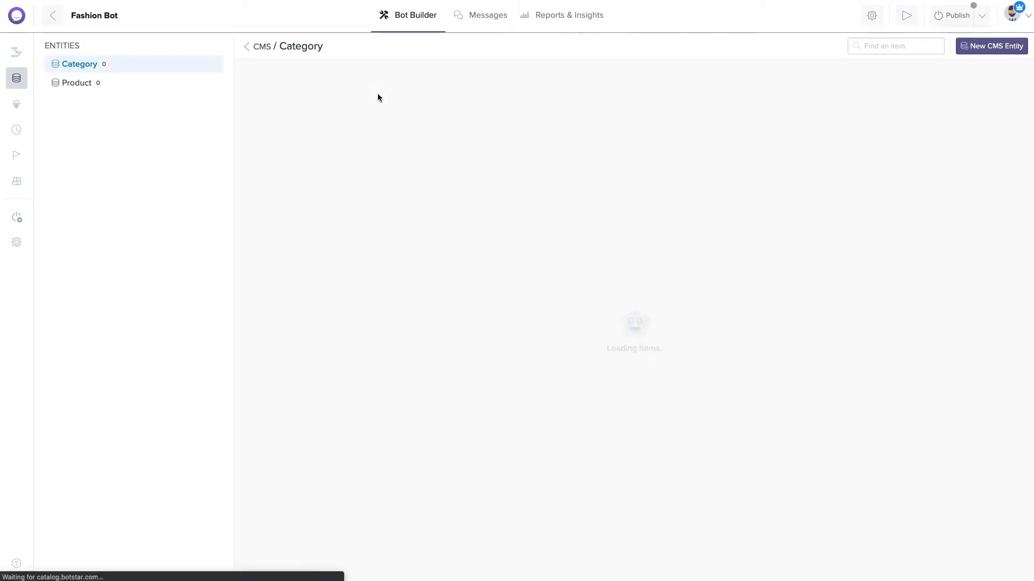
{"action": "left_click", "coordinate": [1002, 48]}
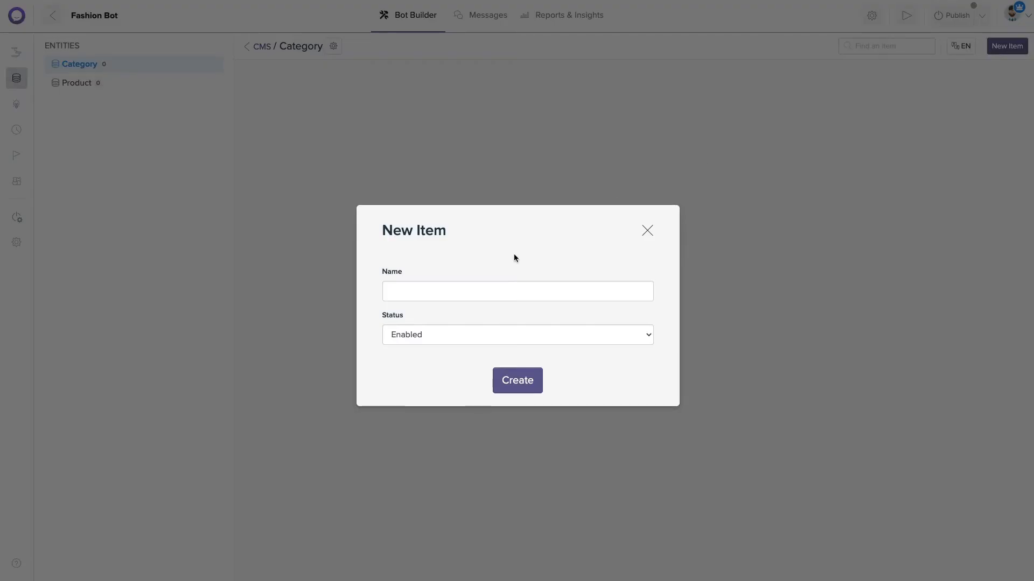
{"action": "type", "text": "T-"}
{"action": "left_click", "coordinate": [512, 376]}
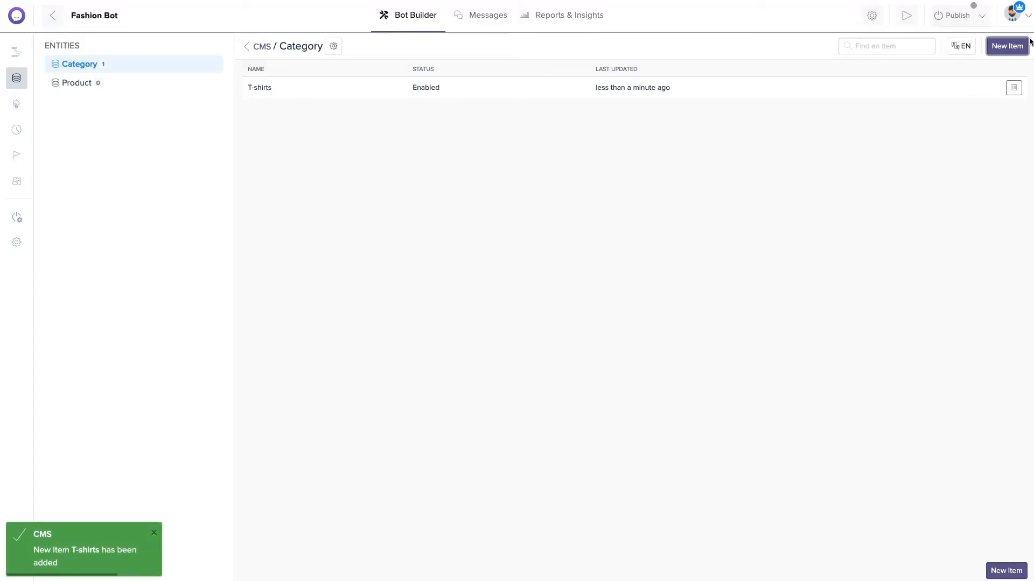
Step: Create an enabled Category item named Skirts
{"action": "left_click", "coordinate": [1017, 46]}
{"action": "left_click", "coordinate": [490, 288]}
{"action": "type", "text": "Skirts"}
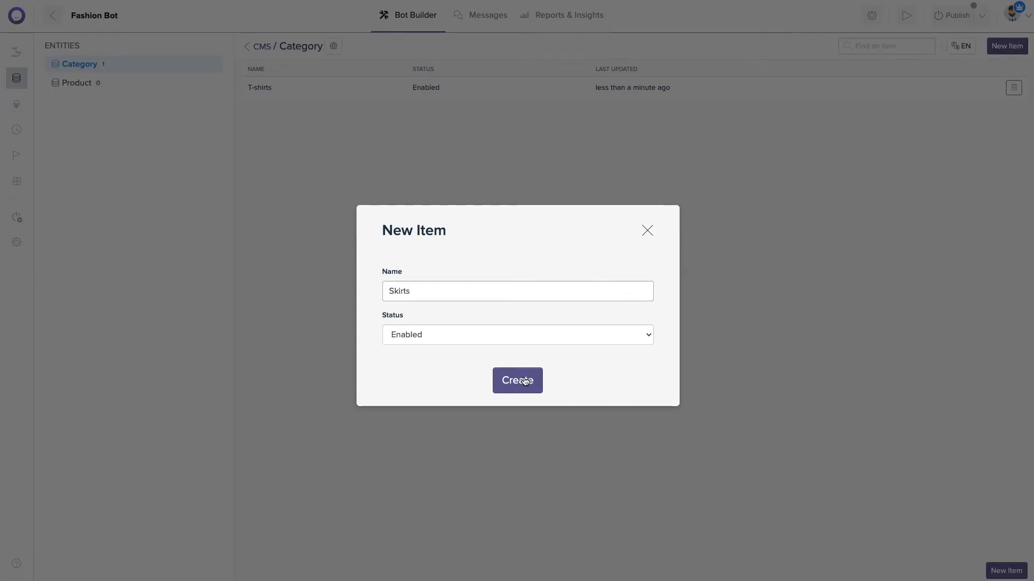
{"action": "left_click", "coordinate": [525, 380]}
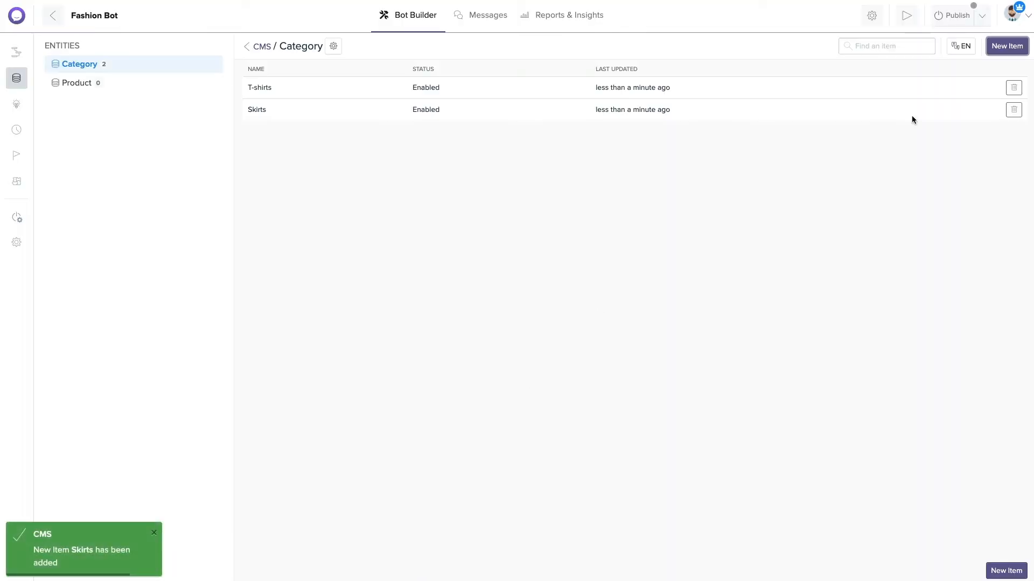
Step: Create an enabled Category item named Dresses
{"action": "left_click", "coordinate": [1007, 45]}
{"action": "left_click", "coordinate": [499, 285]}
{"action": "type", "text": "Dre"}
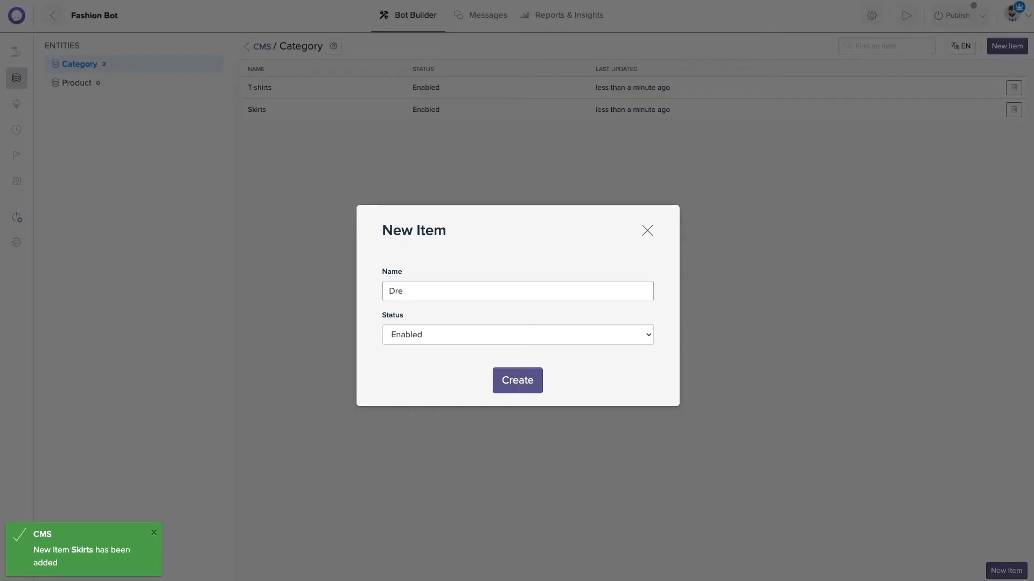
{"action": "type", "text": "sses"}
{"action": "left_click", "coordinate": [523, 376]}
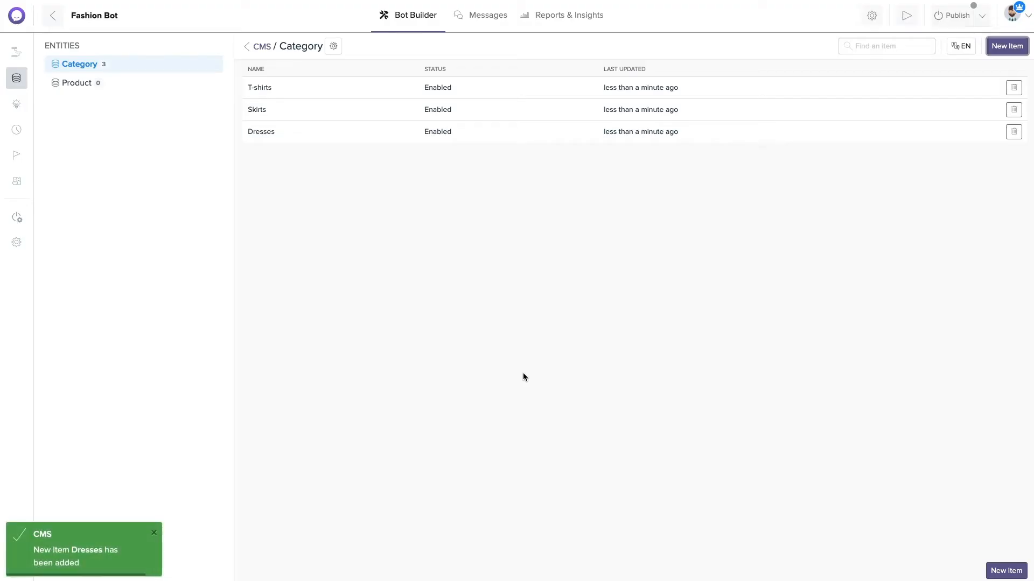
Step: Start a new item in the Product entity named Yellow T-shirt with a price of $10
{"action": "left_click", "coordinate": [140, 84]}
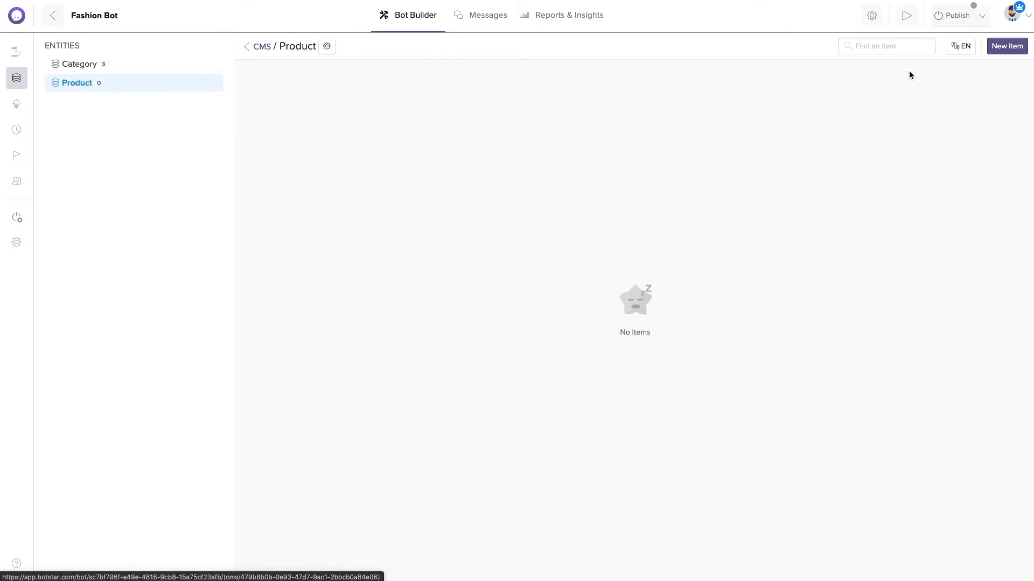
{"action": "left_click", "coordinate": [998, 48]}
{"action": "left_click", "coordinate": [440, 211]}
{"action": "type", "text": "Yellow T-shirt"}
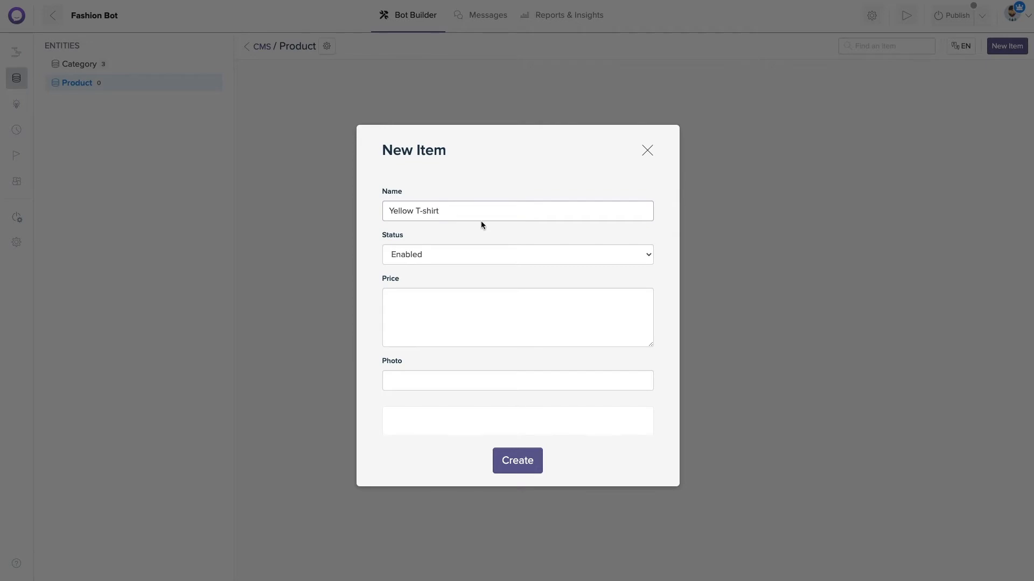
{"action": "left_click", "coordinate": [481, 316]}
{"action": "type", "text": "$10"}
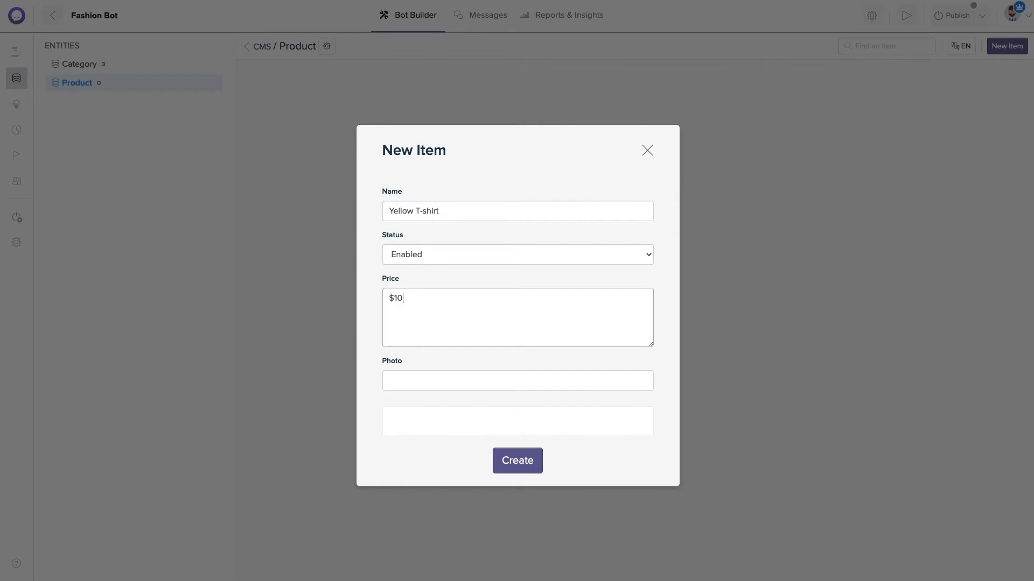
Step: Paste the photo URL for the Yellow T-shirt and set its description to "100% cotton"
{"action": "scroll", "coordinate": [418, 335], "scroll_direction": "down", "scroll_amount": 1}
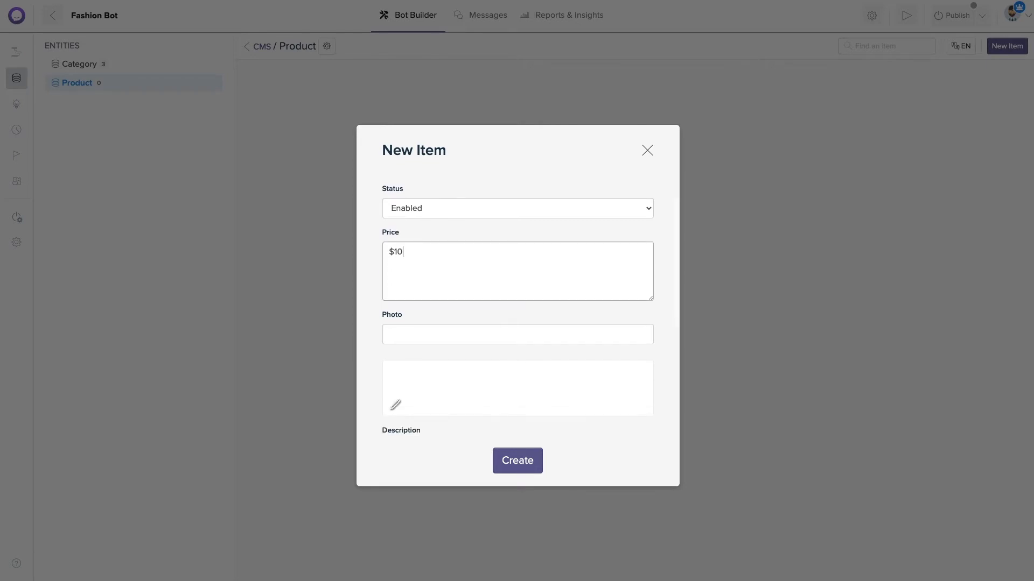
{"action": "left_click", "coordinate": [418, 335]}
{"action": "key", "text": "super+v"}
{"action": "scroll", "coordinate": [419, 336], "scroll_direction": "down", "scroll_amount": 2}
{"action": "left_click", "coordinate": [421, 337]}
{"action": "type", "text": "100% cotton"}
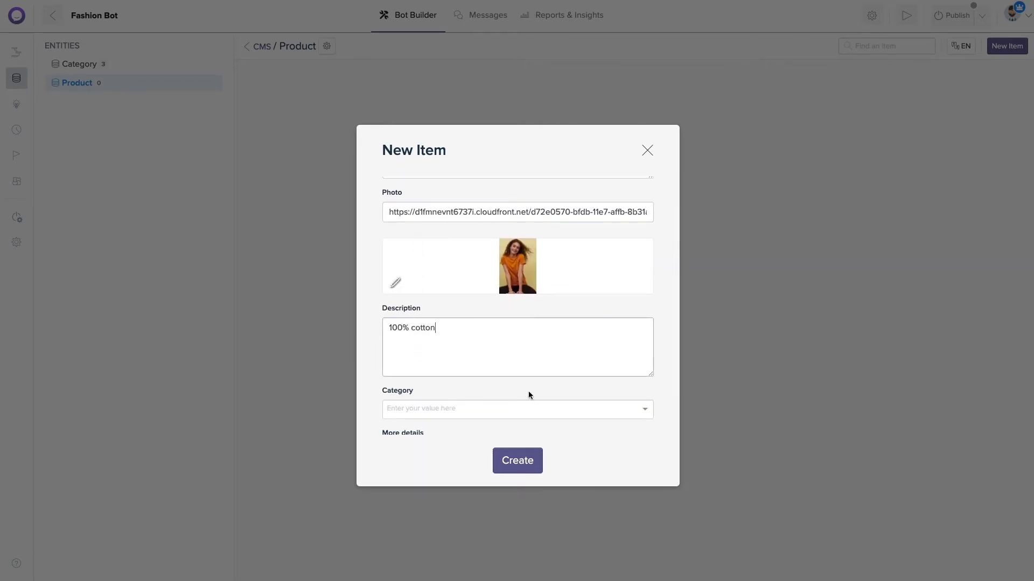
Step: Assign the T-shirts category, enter the more details "Super soft, relaxed fit organic women's short sleeve t-shirt in yellow with print featuring 'California'", and create the product
{"action": "left_click", "coordinate": [551, 408]}
{"action": "left_click", "coordinate": [415, 428]}
{"action": "scroll", "coordinate": [487, 402], "scroll_direction": "down", "scroll_amount": 1}
{"action": "left_click", "coordinate": [429, 380]}
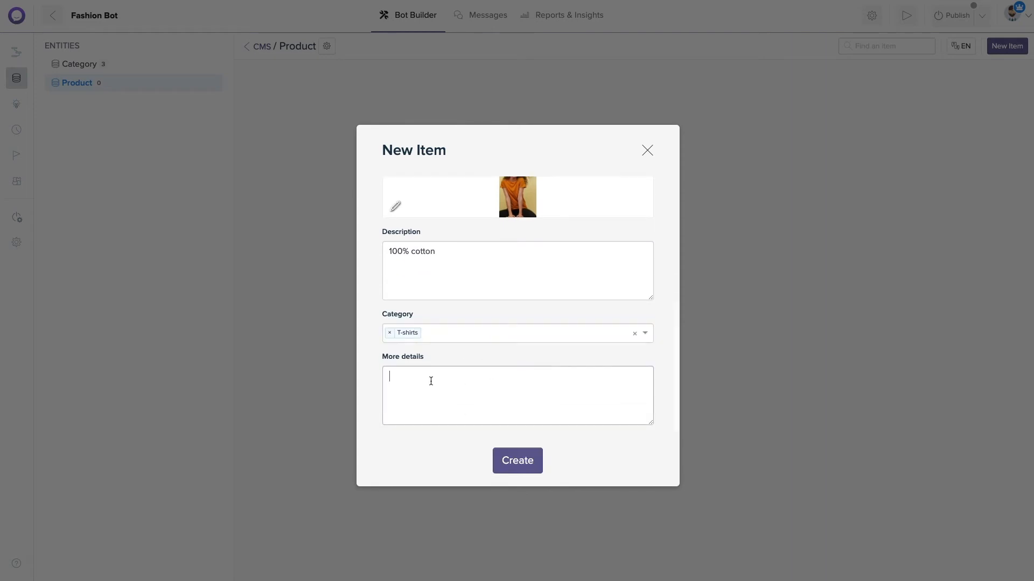
{"action": "type", "text": "Super soft, relaxed fit organic women's short sleeve t-shirt in yellow with print featuring 'California'"}
{"action": "left_click", "coordinate": [530, 460]}
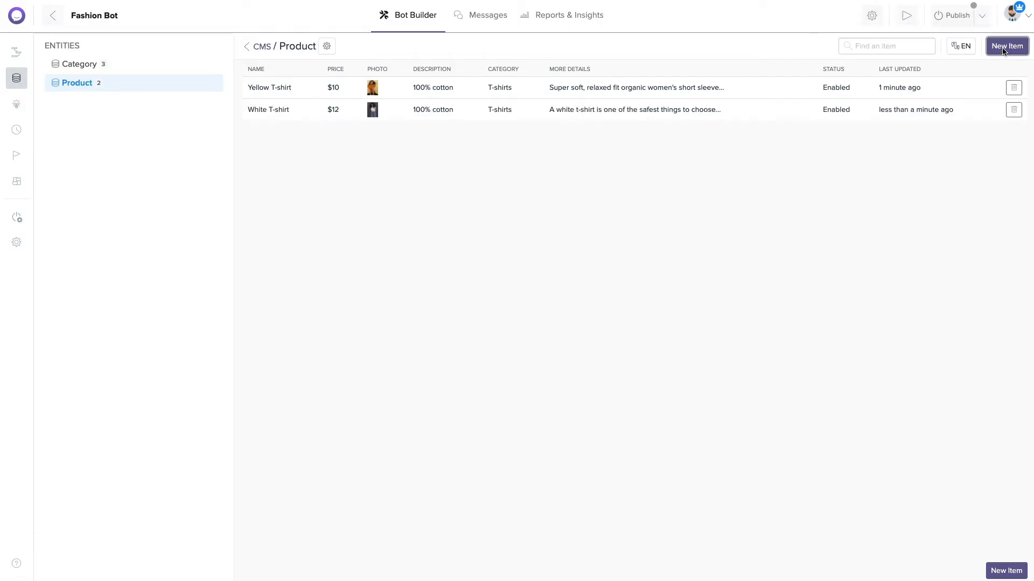
Step: Start a Product item named Green Skirt, paste its photo URL, and set its description to "70% cotton, 30% acrylic"
{"action": "left_click", "coordinate": [1006, 45]}
{"action": "left_click", "coordinate": [517, 211]}
{"action": "type", "text": "Green Skirt"}
{"action": "left_click", "coordinate": [406, 319]}
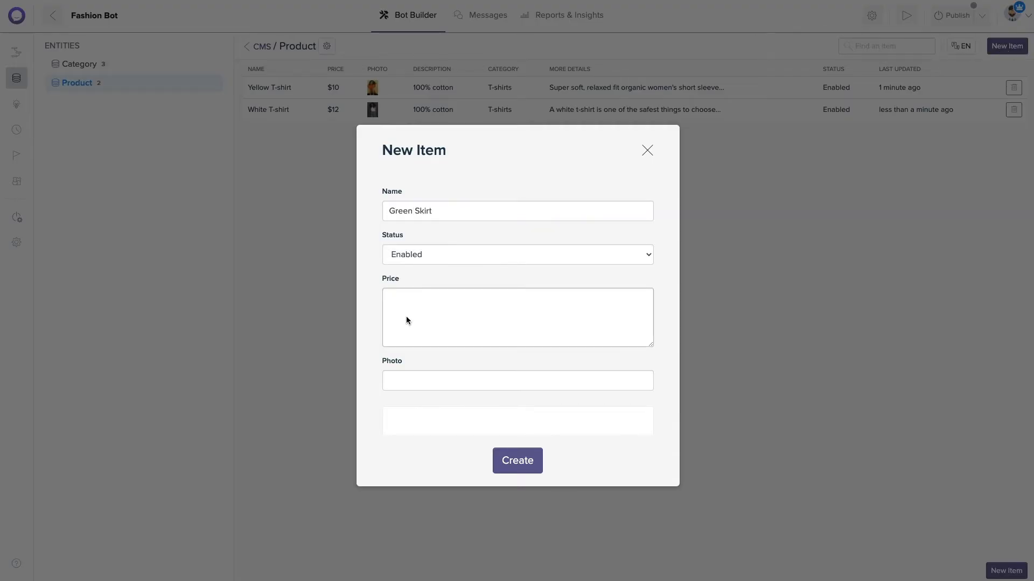
{"action": "left_click", "coordinate": [443, 380]}
{"action": "key", "text": "super+v"}
{"action": "left_click", "coordinate": [444, 345]}
{"action": "type", "text": "70% cotton, 30% acrylic"}
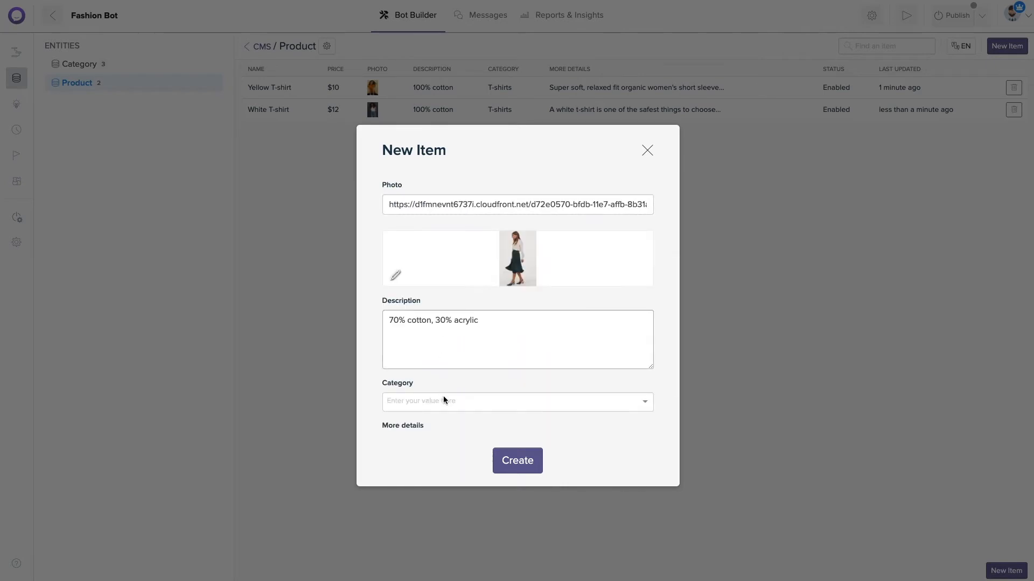
Step: Pick a category, set more details to "This green skirt is made from a lightweight fabric and has a draped construction for added movement." and create the item
{"action": "left_click", "coordinate": [444, 399]}
{"action": "left_click", "coordinate": [435, 384]}
{"action": "type", "text": "This green skirt is made from a lightweight fabric and has a draped construction for added movement."}
{"action": "left_click", "coordinate": [504, 457]}
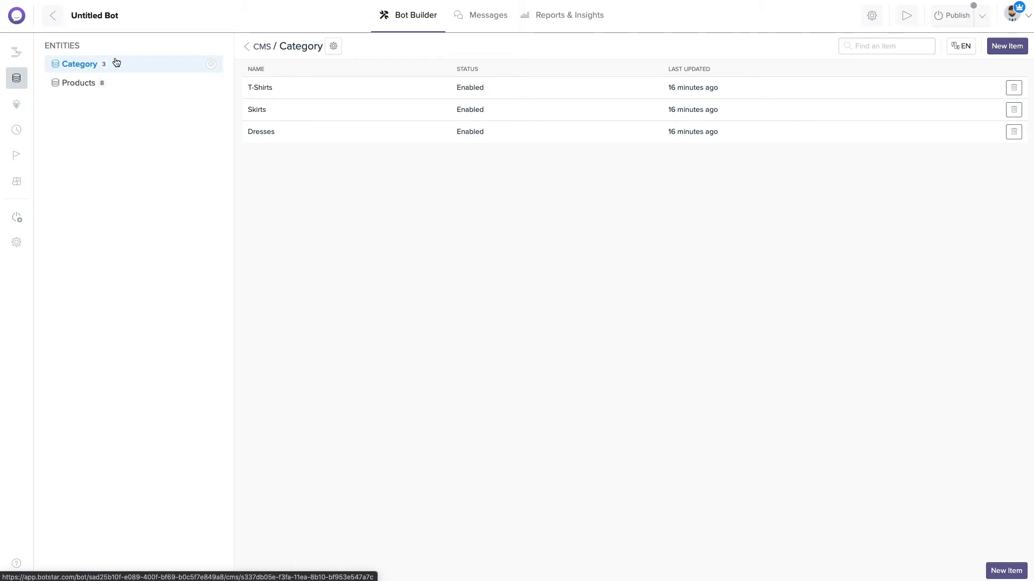
Step: Open the item list of the Products entity to review the stored products
{"action": "left_click", "coordinate": [120, 84]}
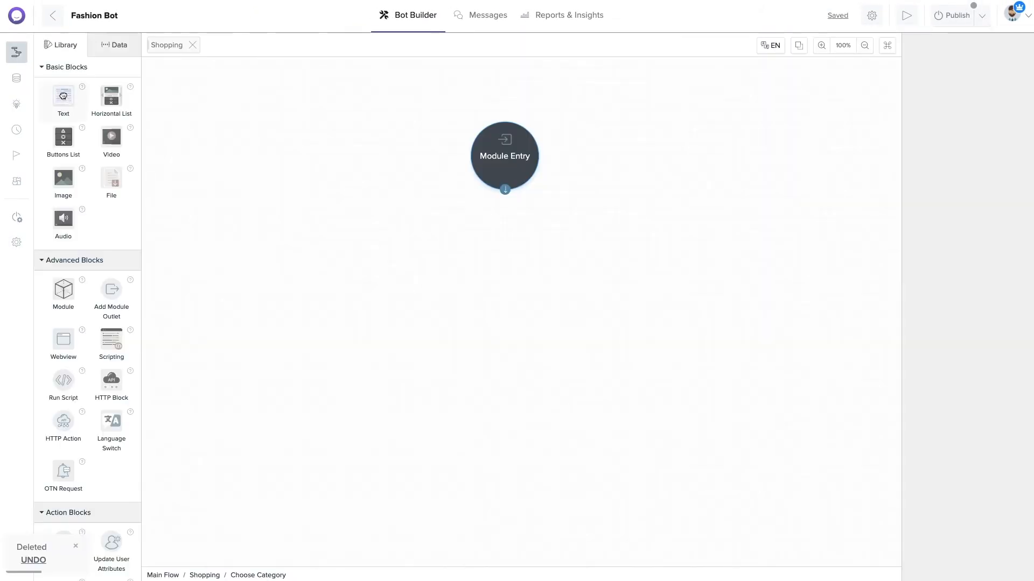
Step: Add a Text block beside the Module Entry and name it Choose Category
{"action": "left_click_drag", "start_coordinate": [63, 96], "coordinate": [704, 155]}
{"action": "type", "text": "Ch"}
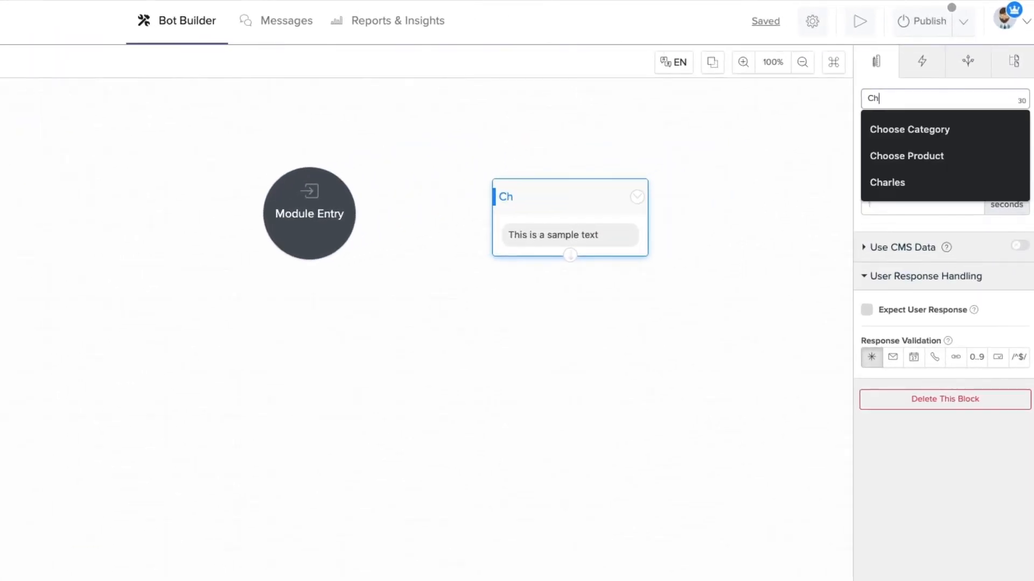
{"action": "left_click", "coordinate": [915, 129]}
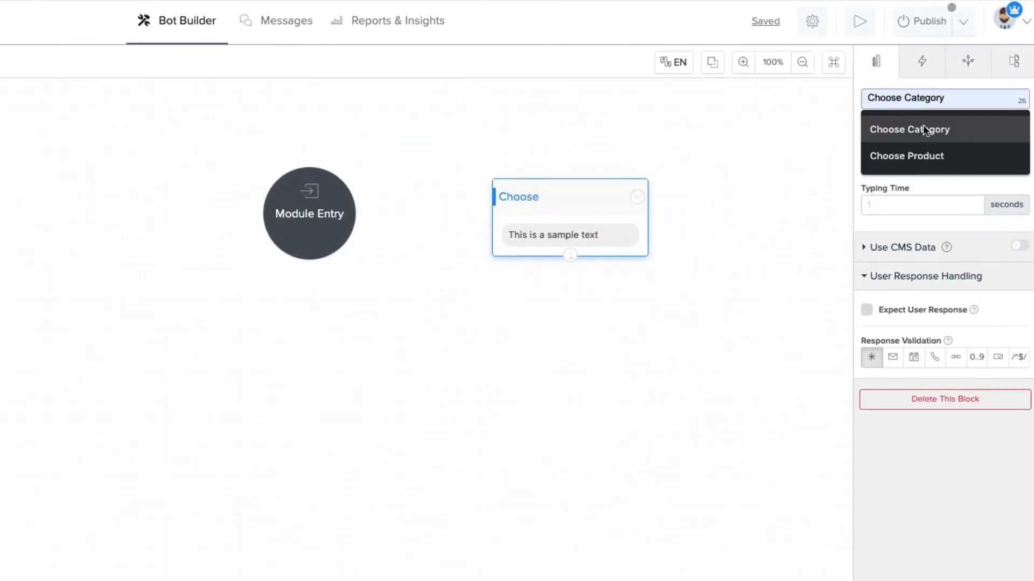
Step: Replace the Choose Category block's sample text with "Please choose a product category 😀"
{"action": "left_click", "coordinate": [592, 234]}
{"action": "triple_click", "coordinate": [921, 176]}
{"action": "type", "text": "Pl"}
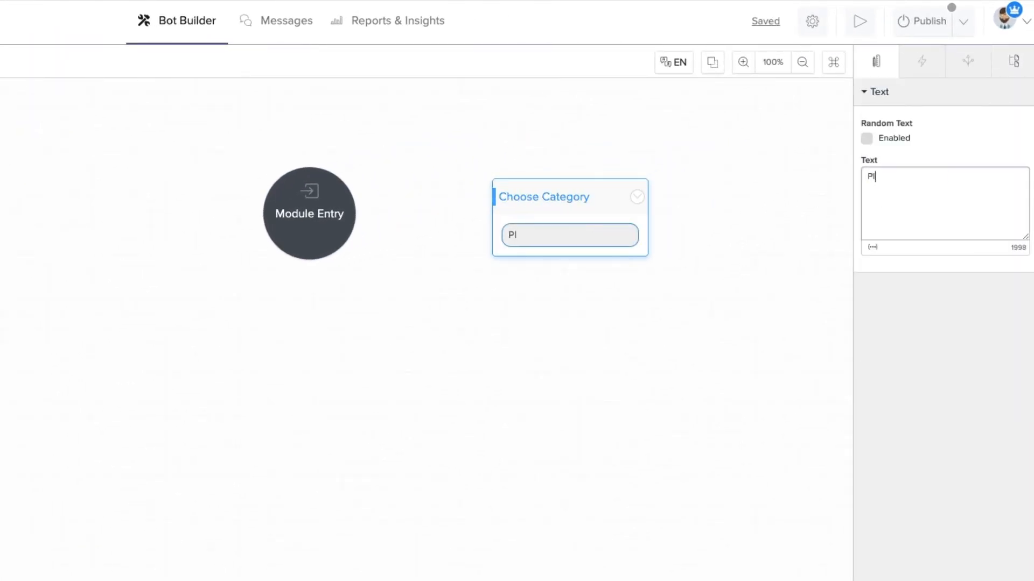
{"action": "type", "text": "ease choose a product category 😀"}
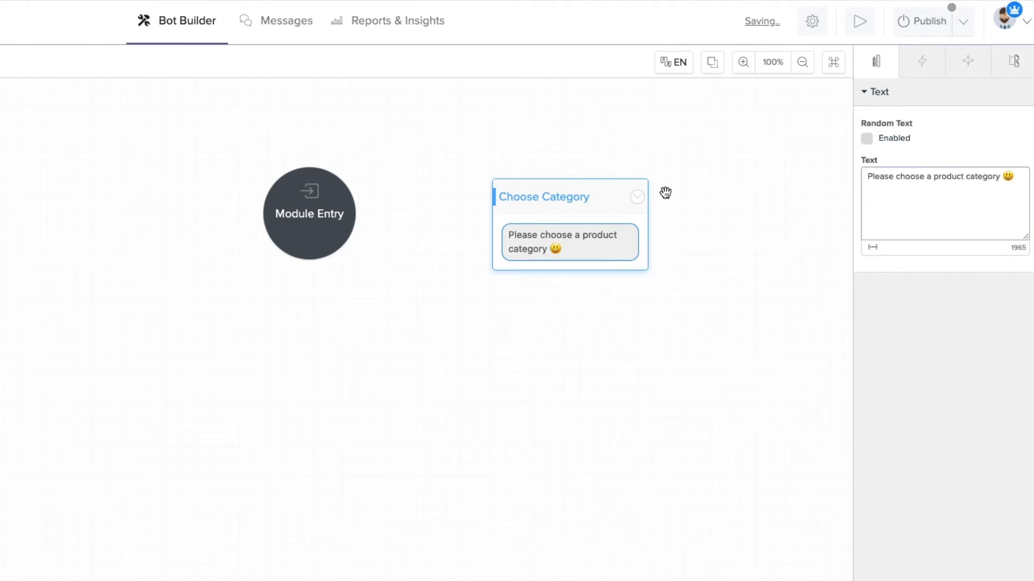
Step: Connect the Module Entry to the Choose Category block
{"action": "left_click", "coordinate": [599, 197]}
{"action": "left_click", "coordinate": [354, 220]}
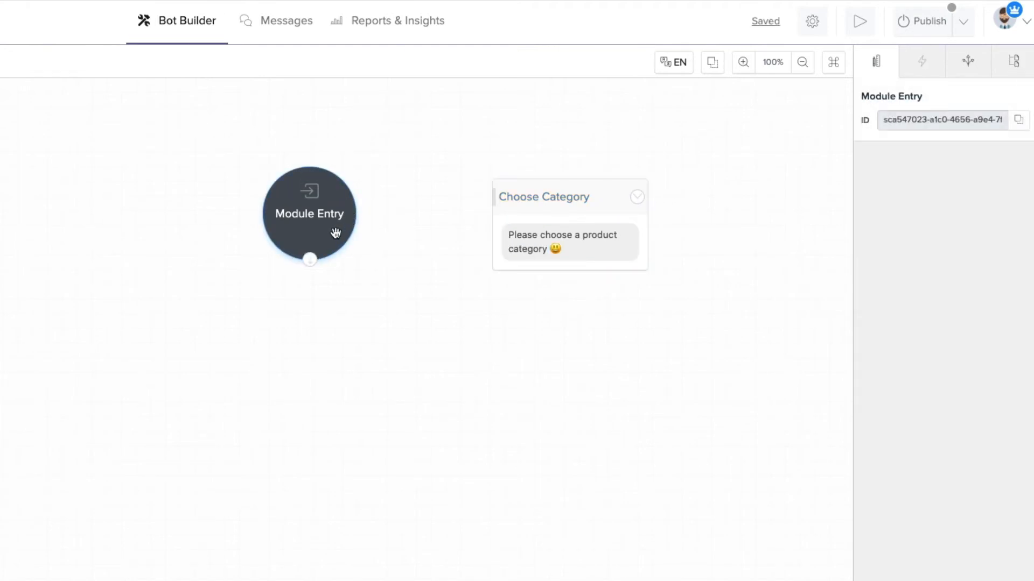
{"action": "left_click_drag", "start_coordinate": [309, 260], "coordinate": [585, 201]}
Step: Switch the Choose Category block's quick responses to CMS and use Category as their entity
{"action": "left_click", "coordinate": [585, 200]}
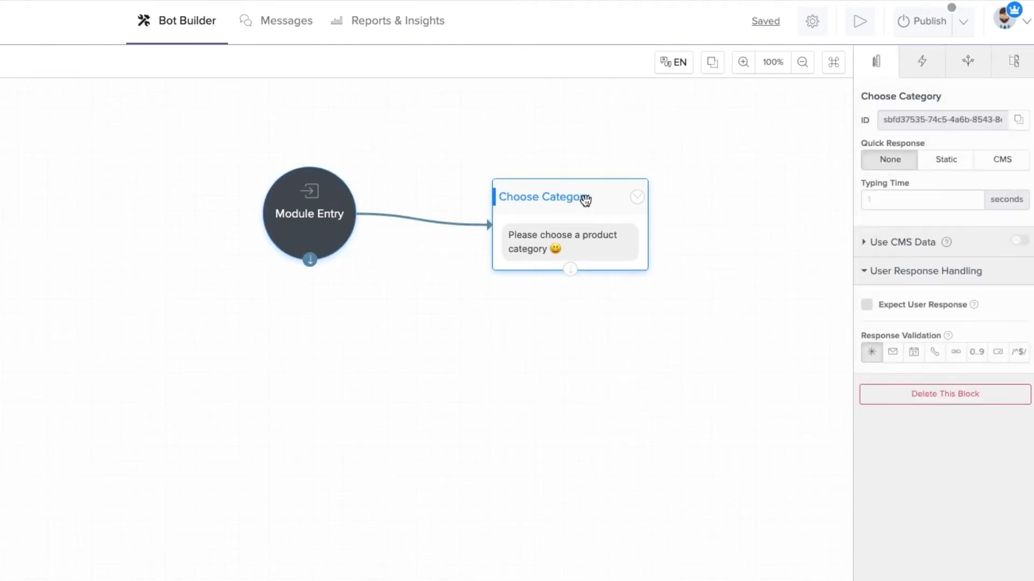
{"action": "left_click", "coordinate": [995, 162]}
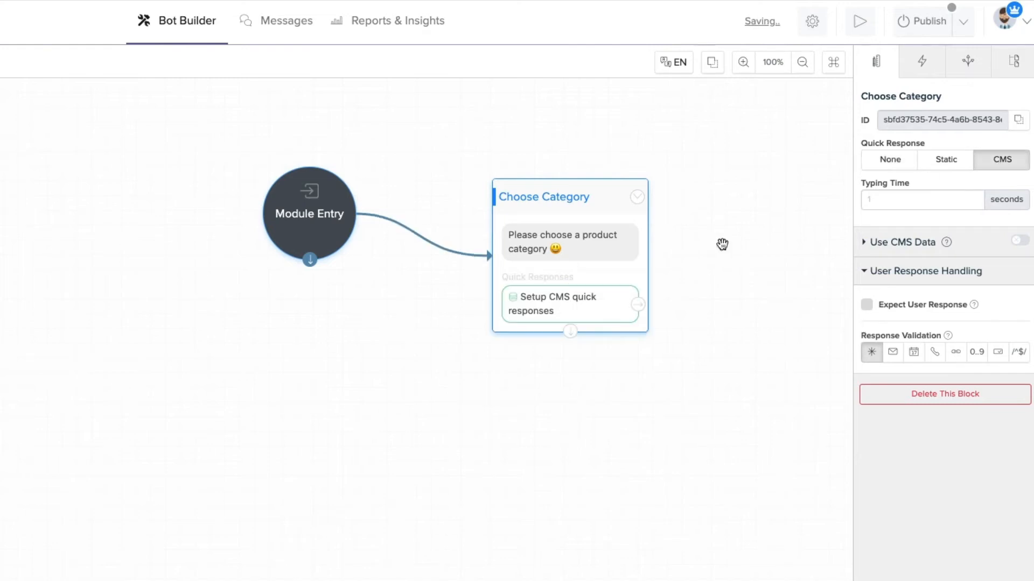
{"action": "left_click", "coordinate": [596, 312]}
{"action": "left_click", "coordinate": [941, 142]}
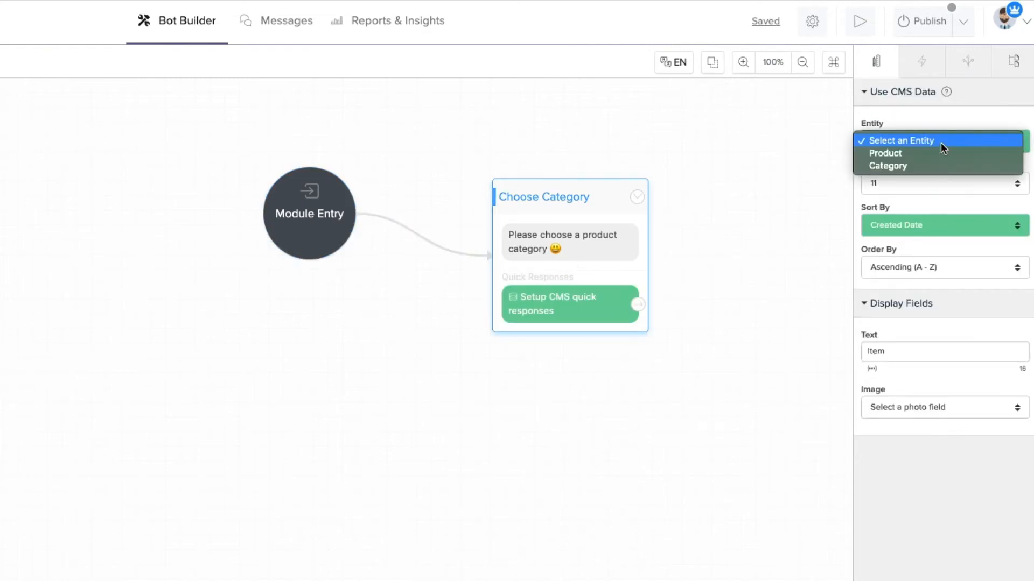
{"action": "left_click", "coordinate": [942, 165]}
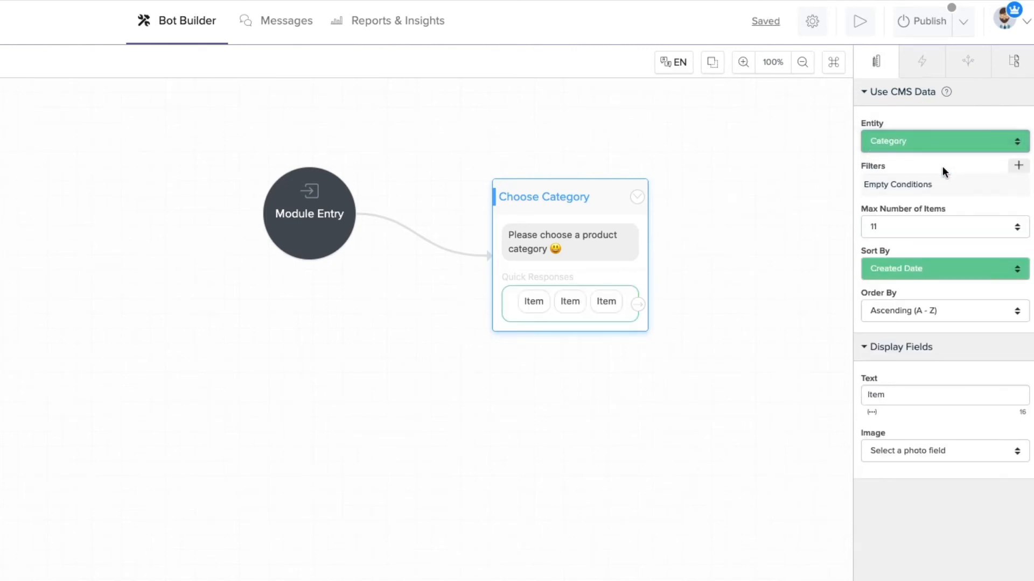
Step: Display the CMS Name variable as the Choose Category quick responses' text and make the block expect a user response
{"action": "double_click", "coordinate": [904, 394]}
{"action": "left_click", "coordinate": [871, 413]}
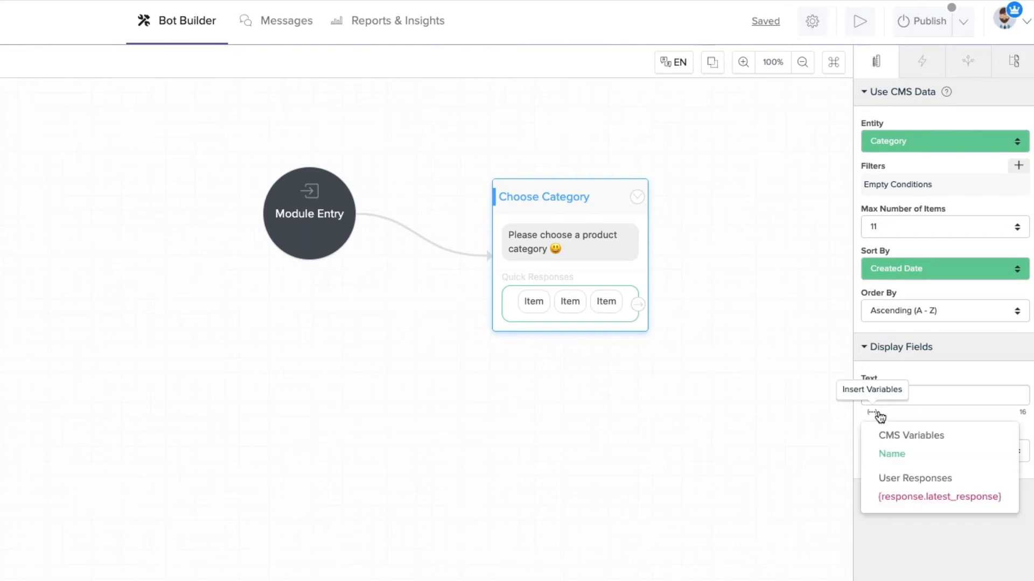
{"action": "left_click", "coordinate": [890, 448]}
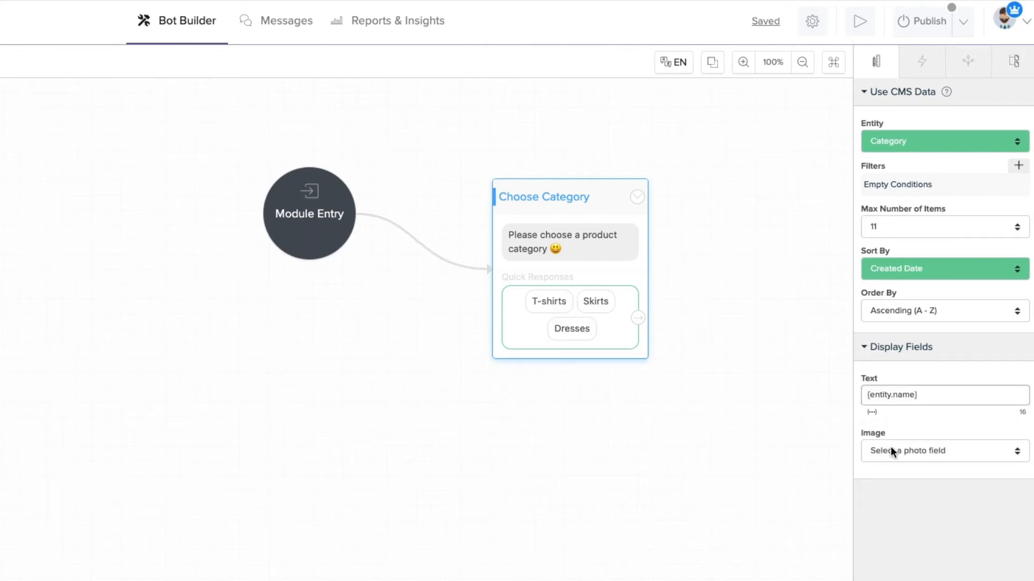
{"action": "left_click", "coordinate": [561, 199]}
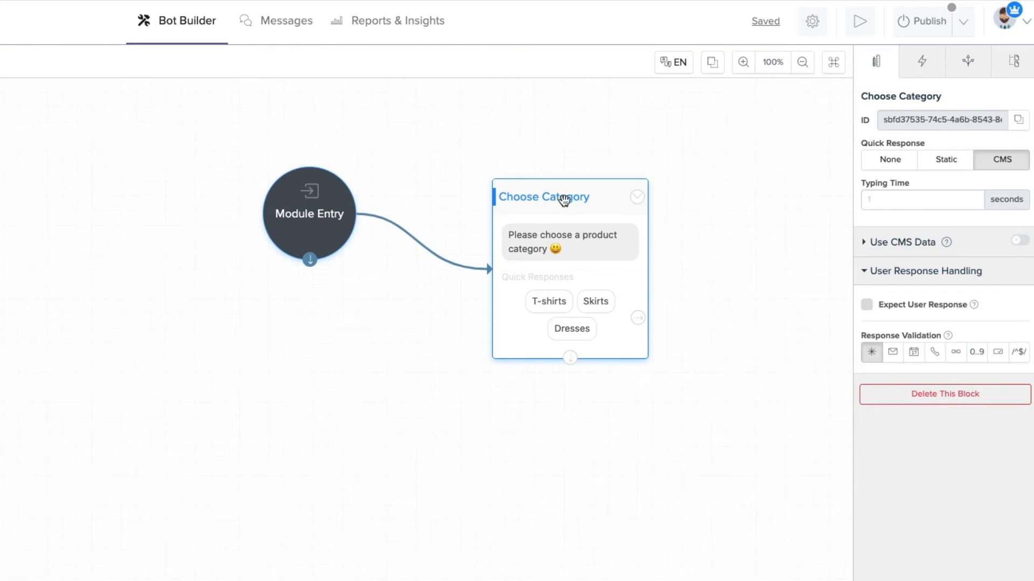
{"action": "left_click", "coordinate": [867, 306]}
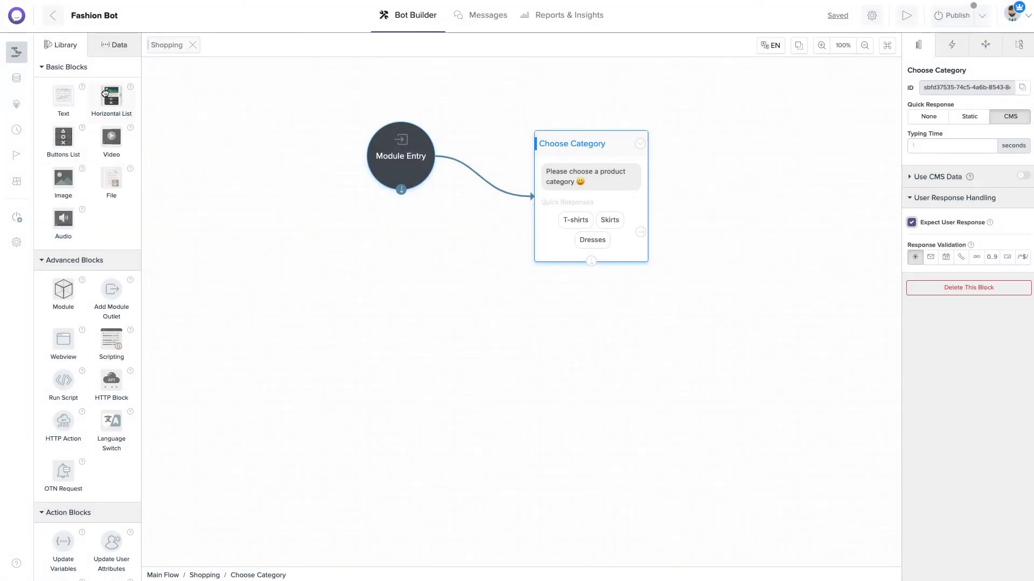
Step: Add a Horizontal List block beside Choose Category and connect the category quick responses to it
{"action": "left_click_drag", "start_coordinate": [111, 102], "coordinate": [789, 144]}
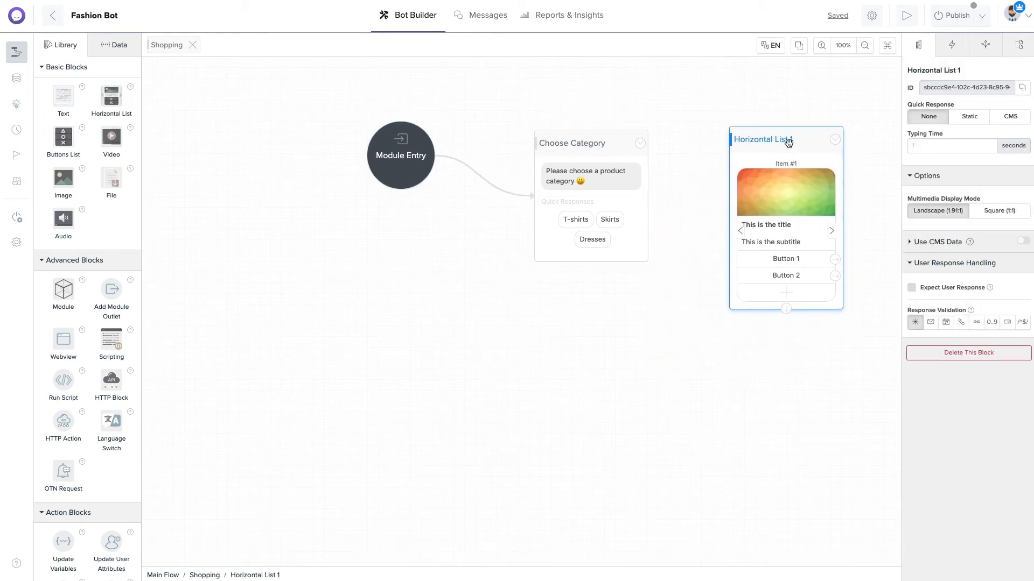
{"action": "left_click", "coordinate": [618, 233]}
{"action": "left_click_drag", "start_coordinate": [640, 231], "coordinate": [732, 215]}
Step: Rename the Horizontal List block as Choose Product
{"action": "left_click", "coordinate": [765, 139]}
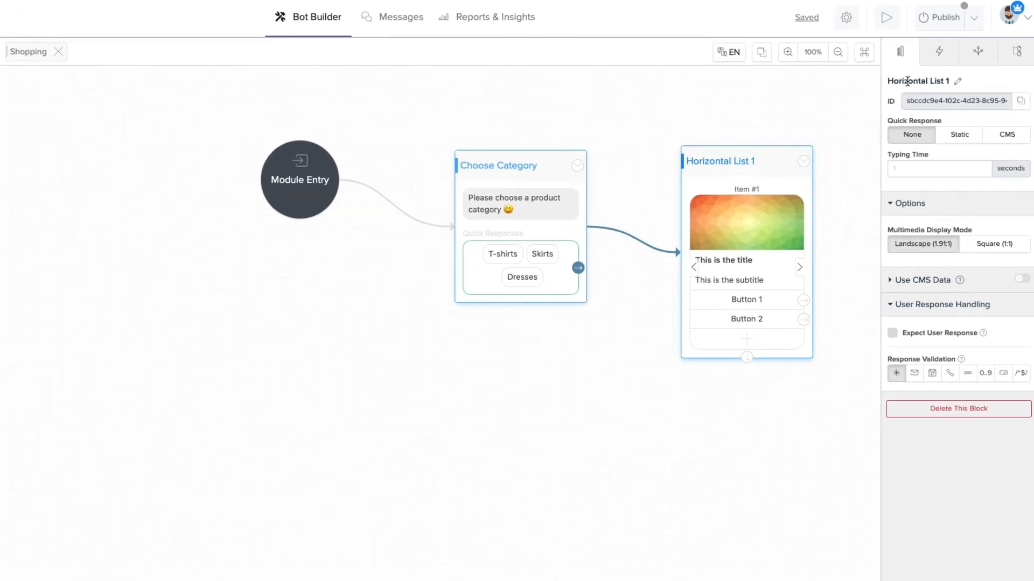
{"action": "left_click", "coordinate": [908, 81]}
{"action": "type", "text": "Choose"}
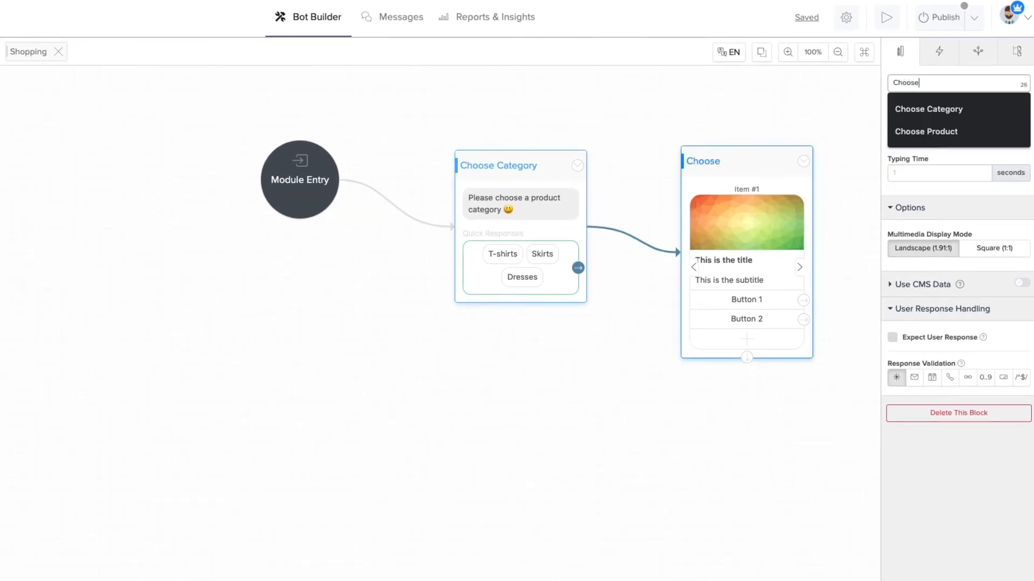
{"action": "left_click", "coordinate": [930, 130]}
{"action": "left_click", "coordinate": [929, 130]}
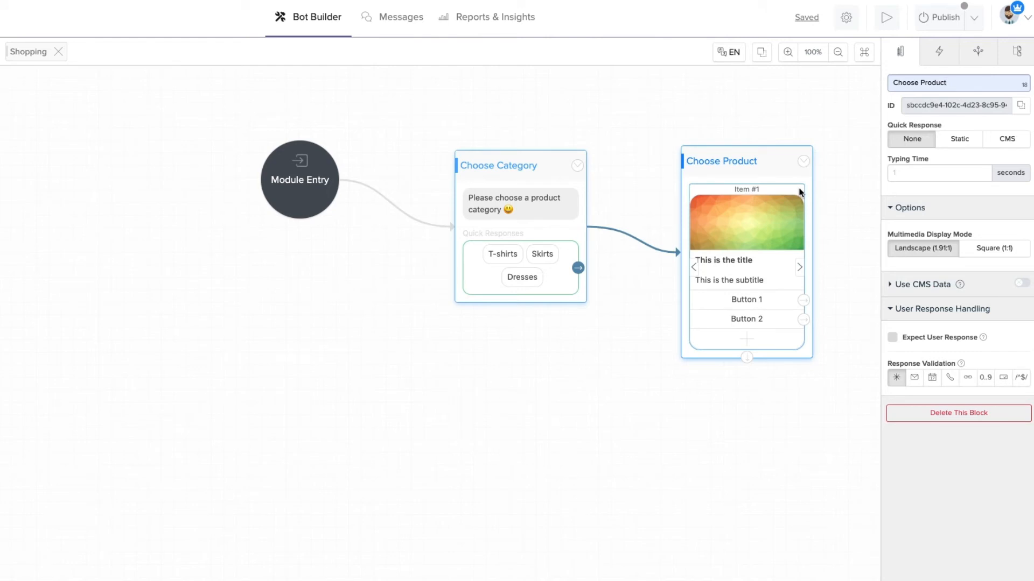
Step: Enable CMS data with the Product entity on Choose Product and set its multimedia display mode to Square (1:1)
{"action": "left_click", "coordinate": [1024, 286]}
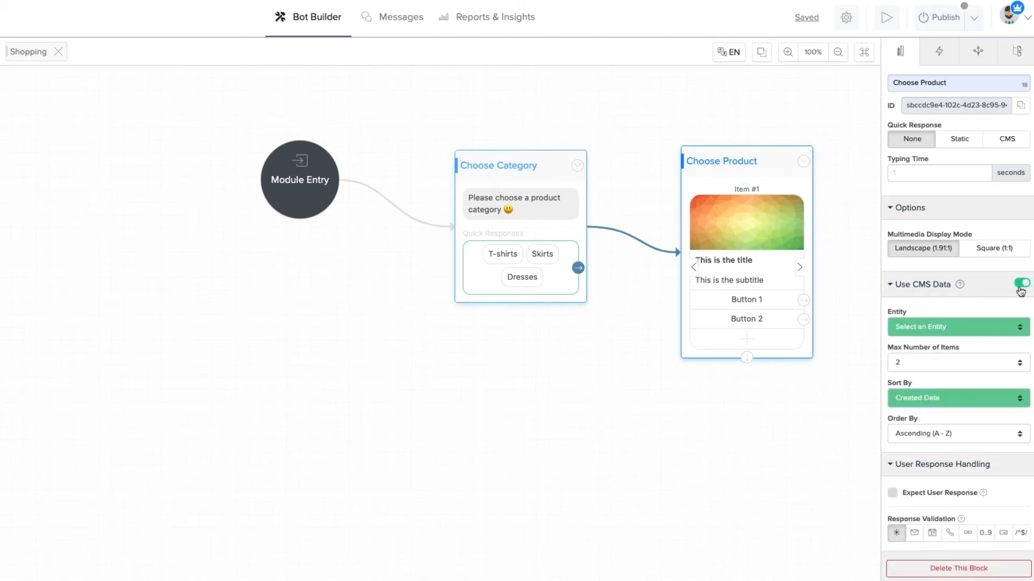
{"action": "left_click", "coordinate": [978, 330]}
{"action": "left_click", "coordinate": [948, 337]}
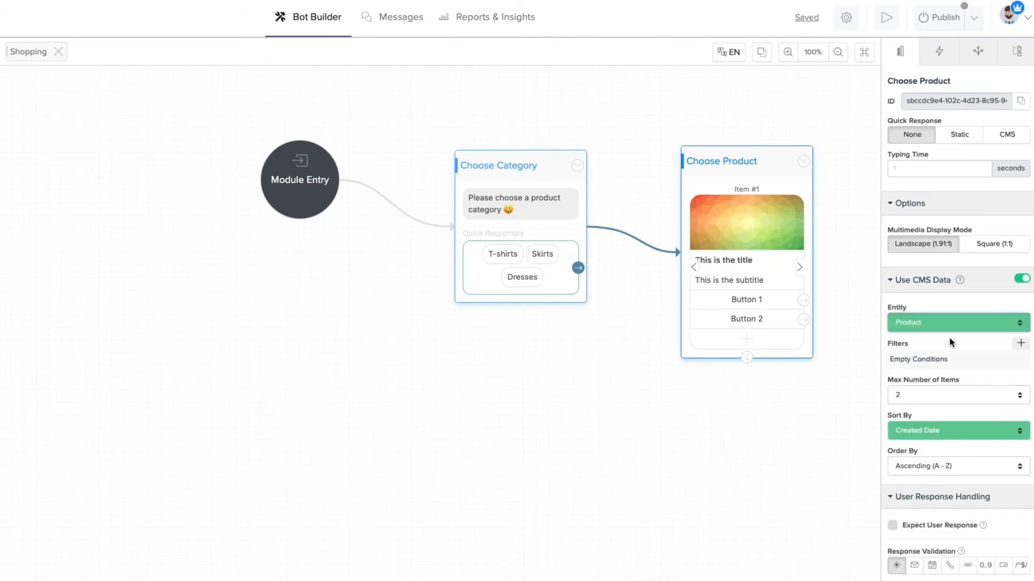
{"action": "left_click", "coordinate": [992, 243]}
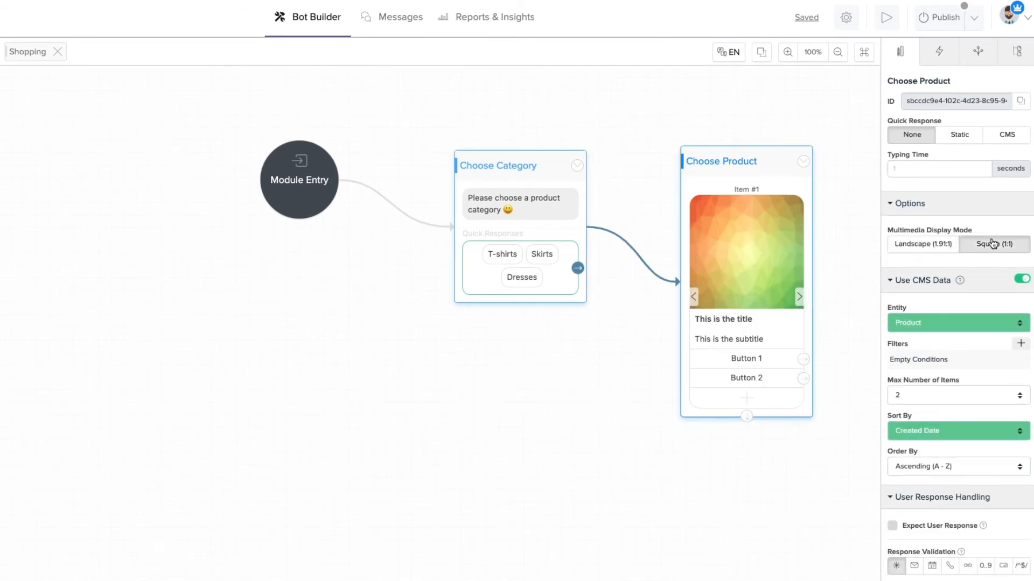
Step: Load the Choose Product card's image from the CMS Photo field
{"action": "left_click", "coordinate": [773, 232]}
{"action": "double_click", "coordinate": [916, 140]}
{"action": "left_click", "coordinate": [1005, 94]}
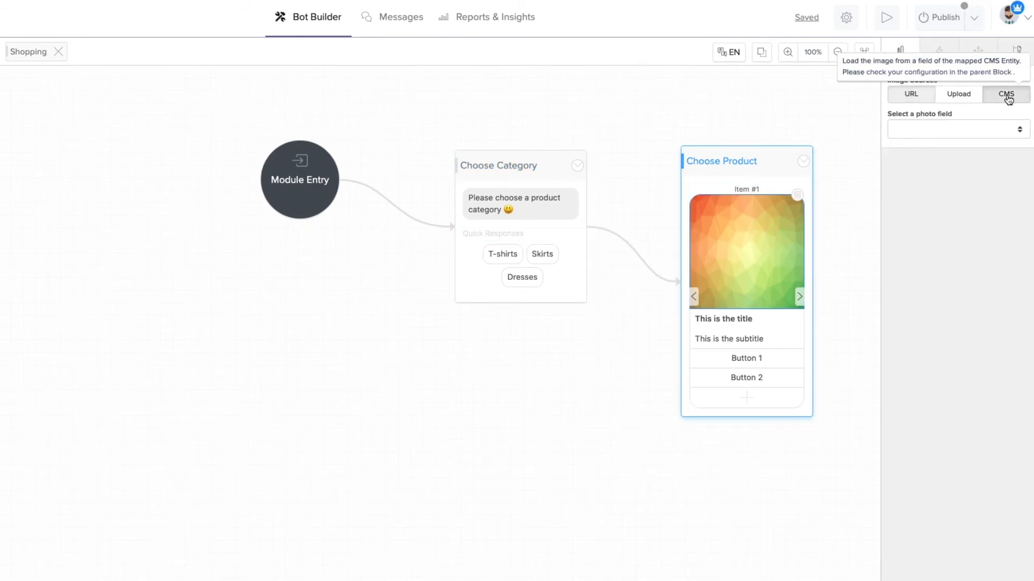
{"action": "left_click", "coordinate": [960, 128]}
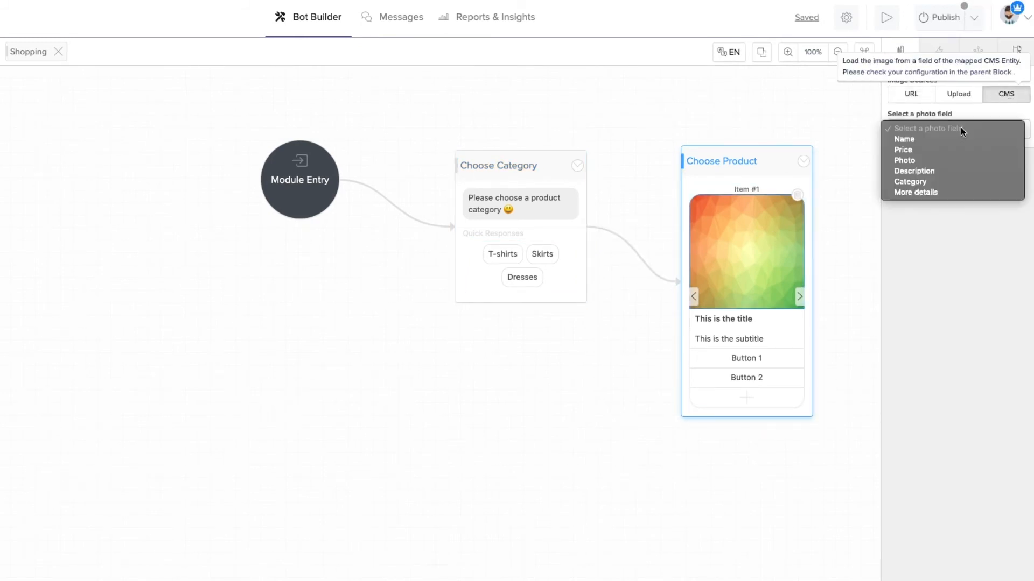
{"action": "left_click", "coordinate": [960, 159]}
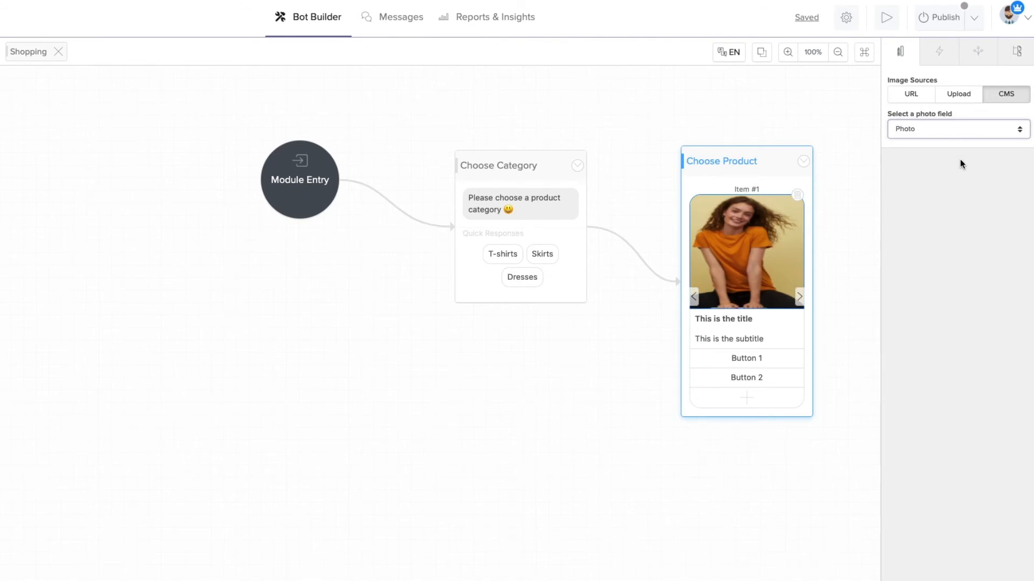
Step: Replace the product card's title with the CMS Name variable followed by the Price variable in parentheses
{"action": "left_click", "coordinate": [758, 322]}
{"action": "triple_click", "coordinate": [930, 157]}
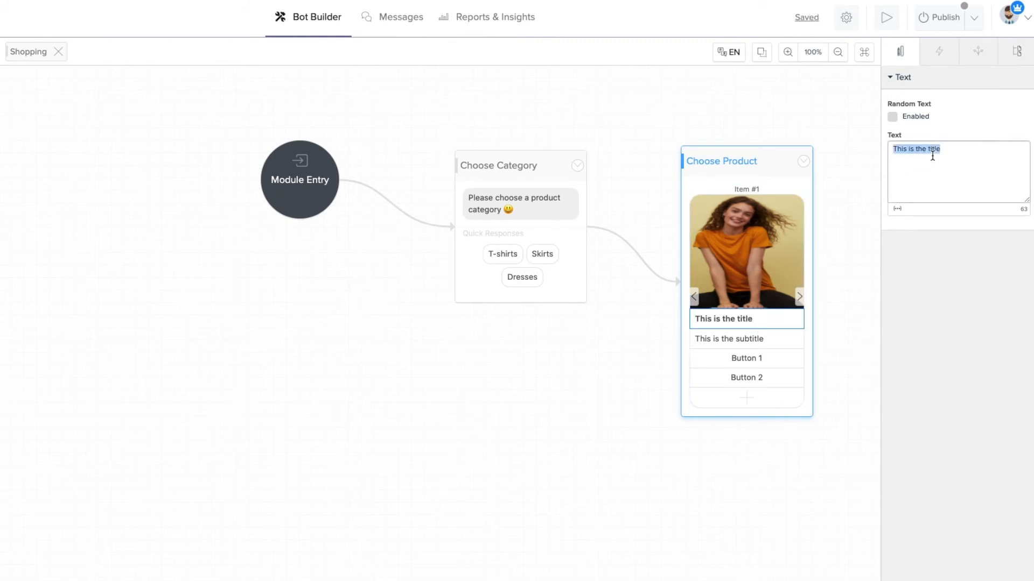
{"action": "left_click", "coordinate": [898, 208]}
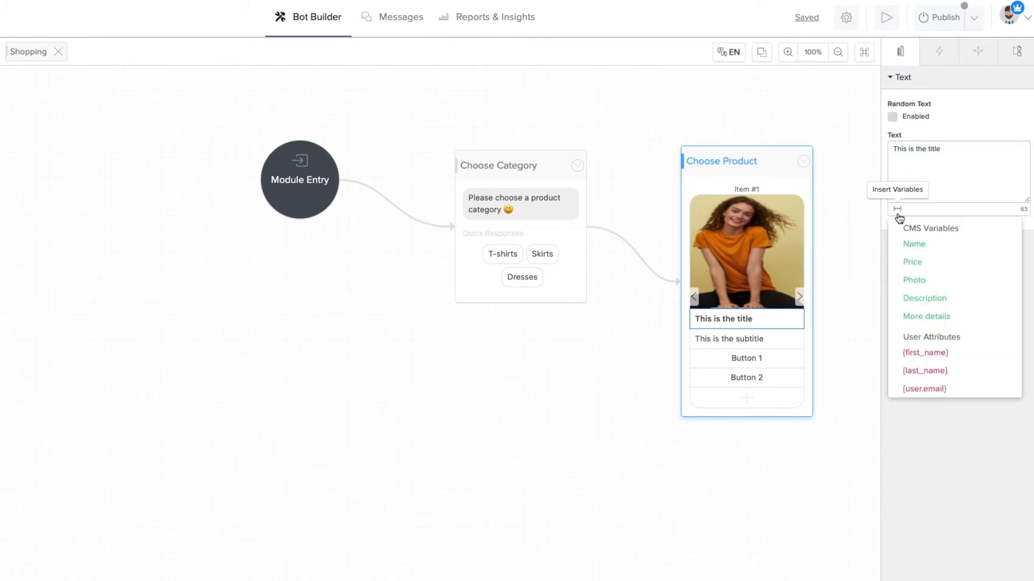
{"action": "left_click", "coordinate": [914, 244]}
{"action": "type", "text": "("}
{"action": "left_click", "coordinate": [898, 210]}
{"action": "left_click", "coordinate": [926, 260]}
{"action": "type", "text": ")"}
Step: Replace the product card's subtitle with the CMS Description variable
{"action": "left_click", "coordinate": [789, 339]}
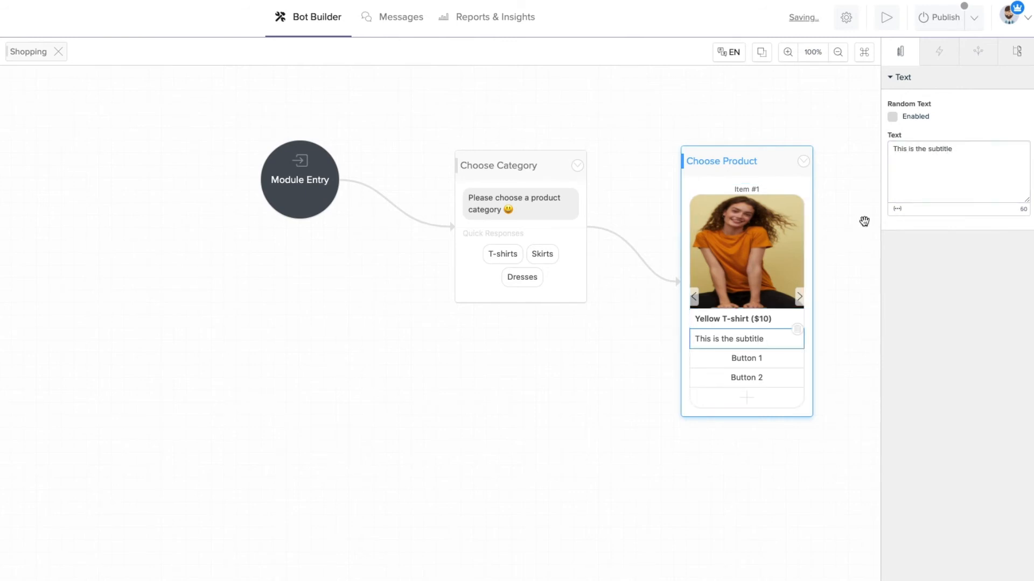
{"action": "triple_click", "coordinate": [930, 149]}
{"action": "left_click", "coordinate": [899, 213]}
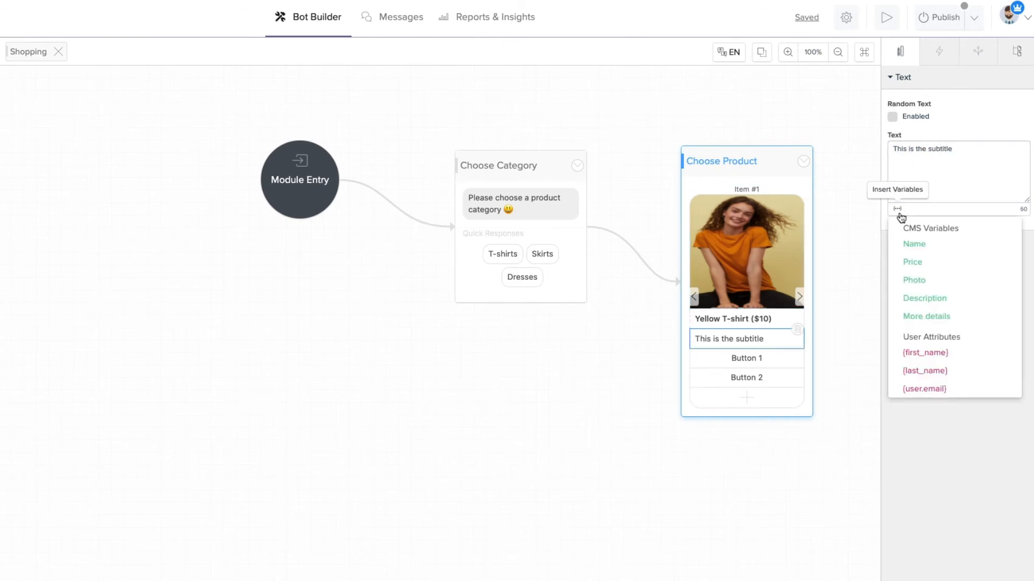
{"action": "left_click", "coordinate": [922, 297]}
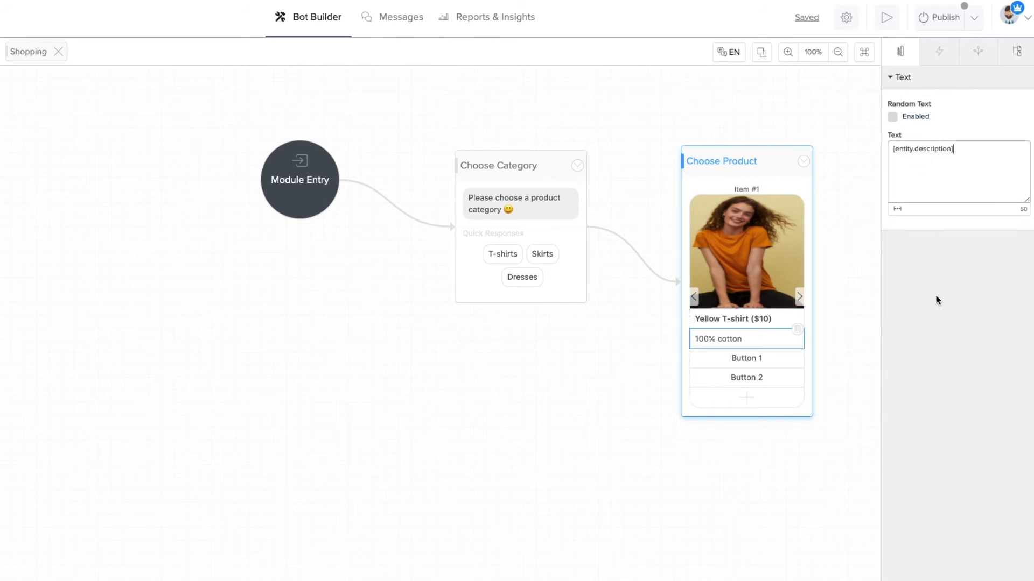
Step: Label the product card's three buttons "Shop now 🛒", "Back to category 👉" and "More details ✅"
{"action": "left_click", "coordinate": [771, 356]}
{"action": "triple_click", "coordinate": [964, 95]}
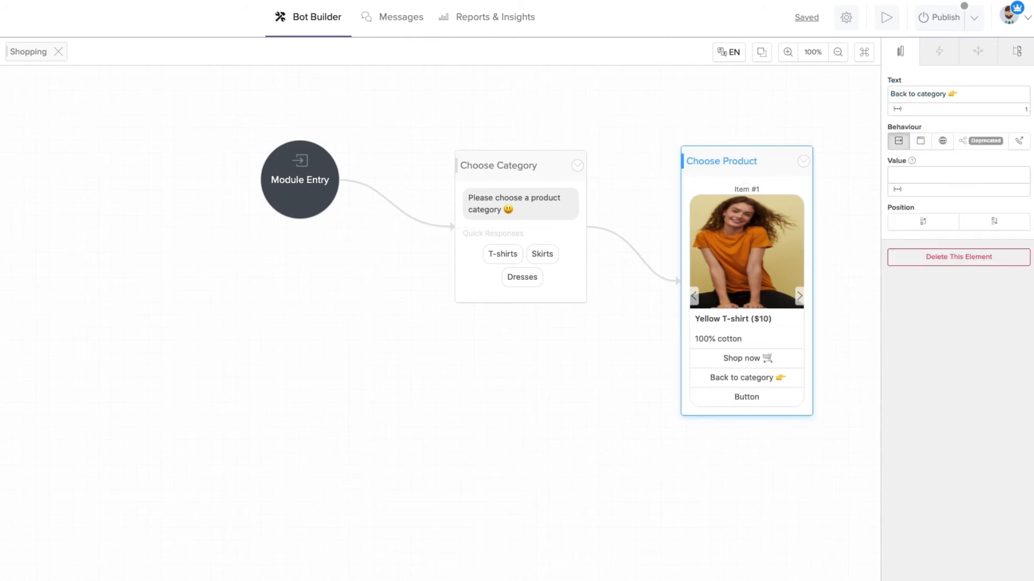
{"action": "triple_click", "coordinate": [933, 94]}
{"action": "type", "text": "More details ✅"}
Step: Make Choose Product expect a user response and filter its items to those whose Category is {response.Choose Category}
{"action": "left_click", "coordinate": [754, 166]}
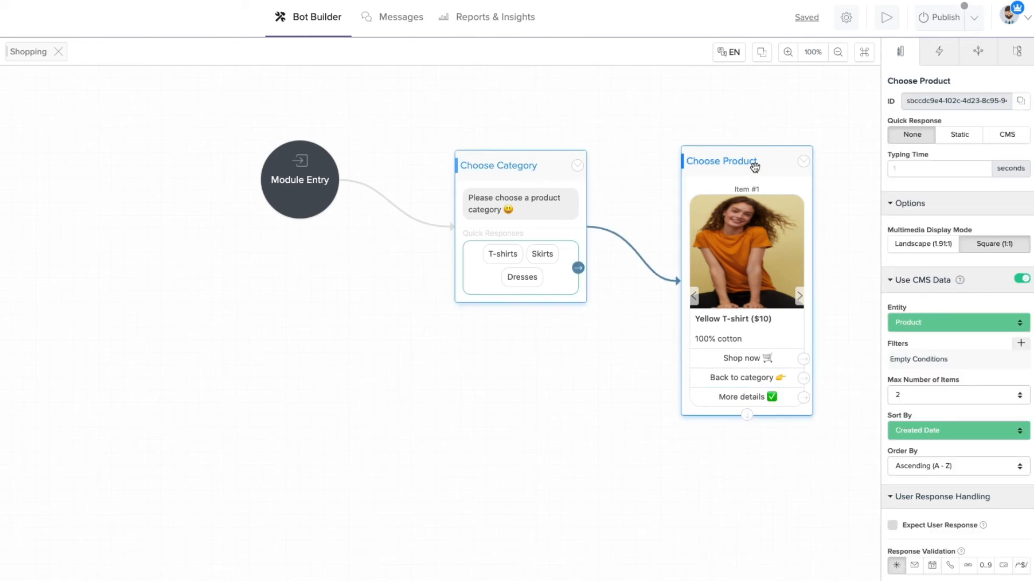
{"action": "left_click", "coordinate": [893, 525]}
{"action": "left_click", "coordinate": [1023, 344]}
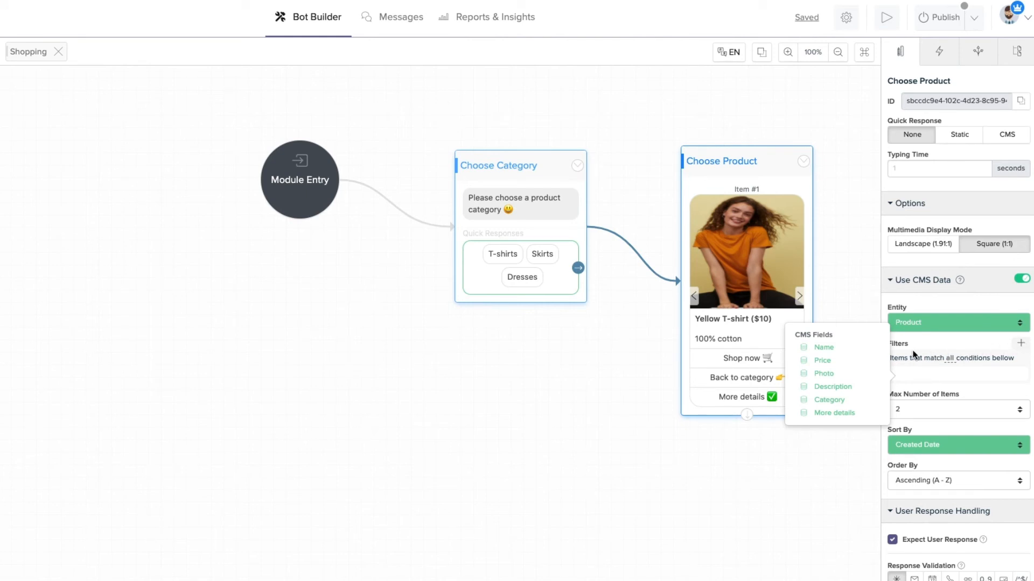
{"action": "left_click", "coordinate": [832, 400]}
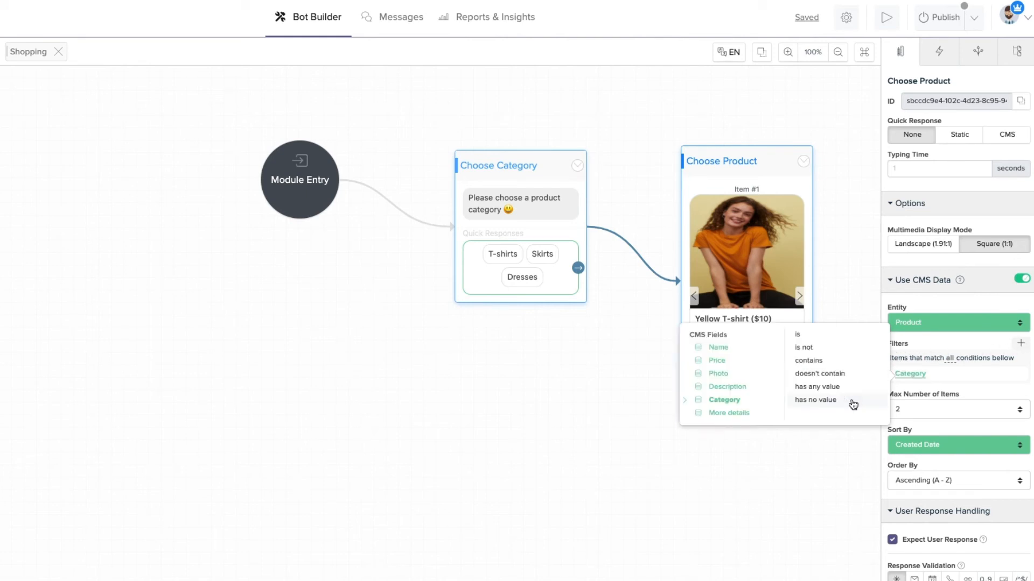
{"action": "left_click", "coordinate": [811, 337]}
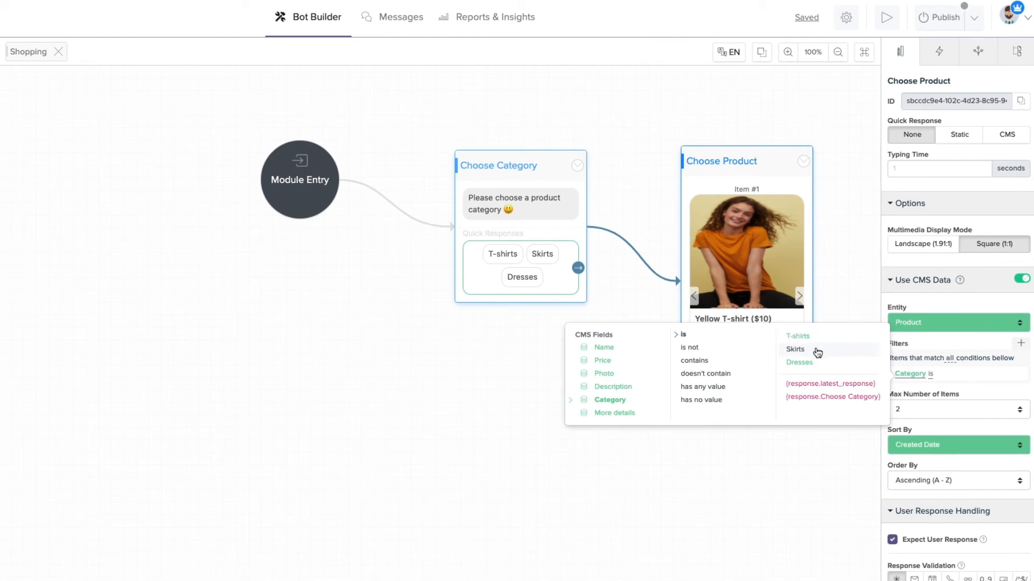
{"action": "left_click", "coordinate": [827, 397]}
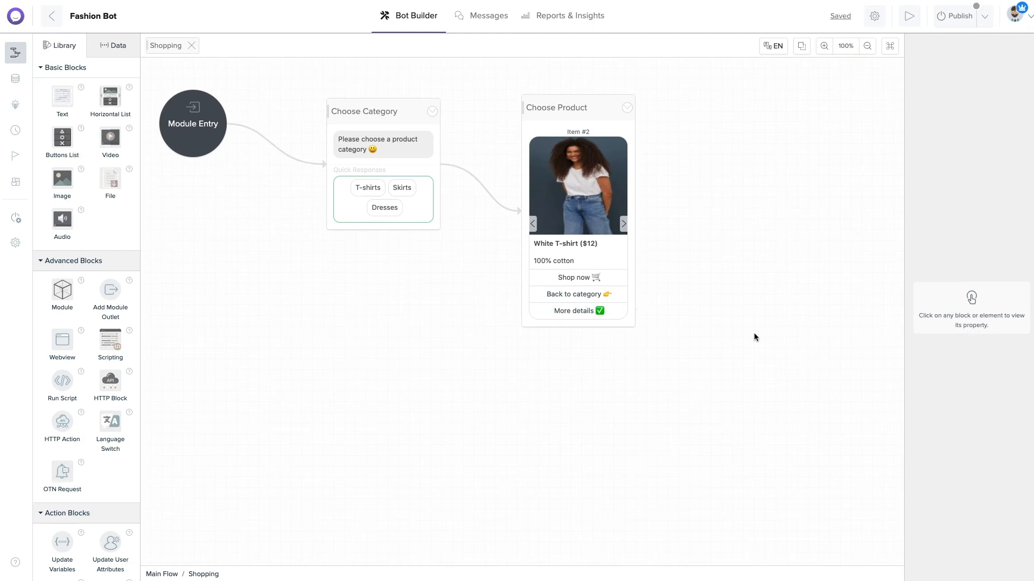
Step: Add a Text block named More Details beside Choose Product and connect Choose Product to it
{"action": "left_click_drag", "start_coordinate": [60, 94], "coordinate": [718, 109]}
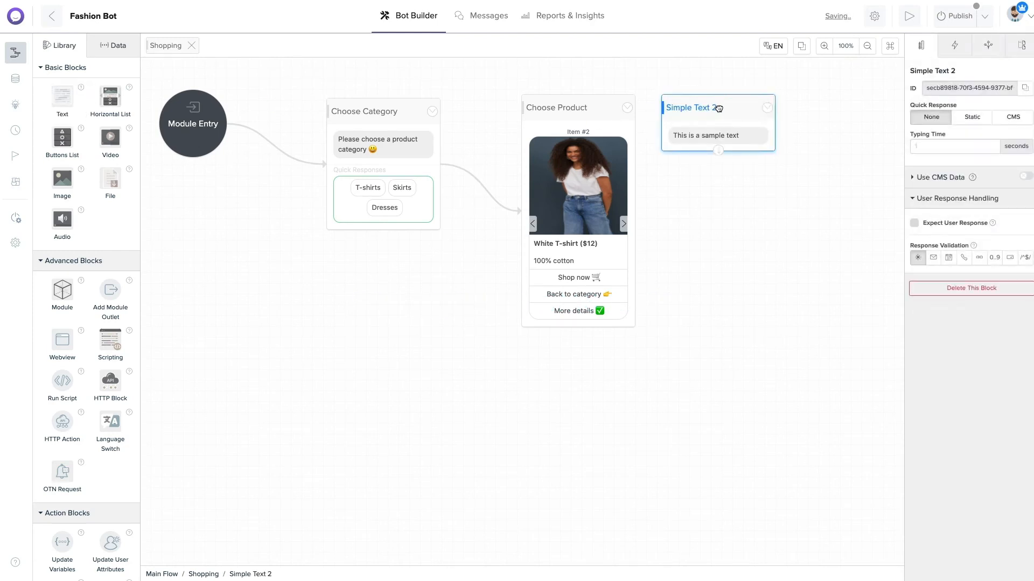
{"action": "triple_click", "coordinate": [939, 72]}
{"action": "type", "text": "More Details"}
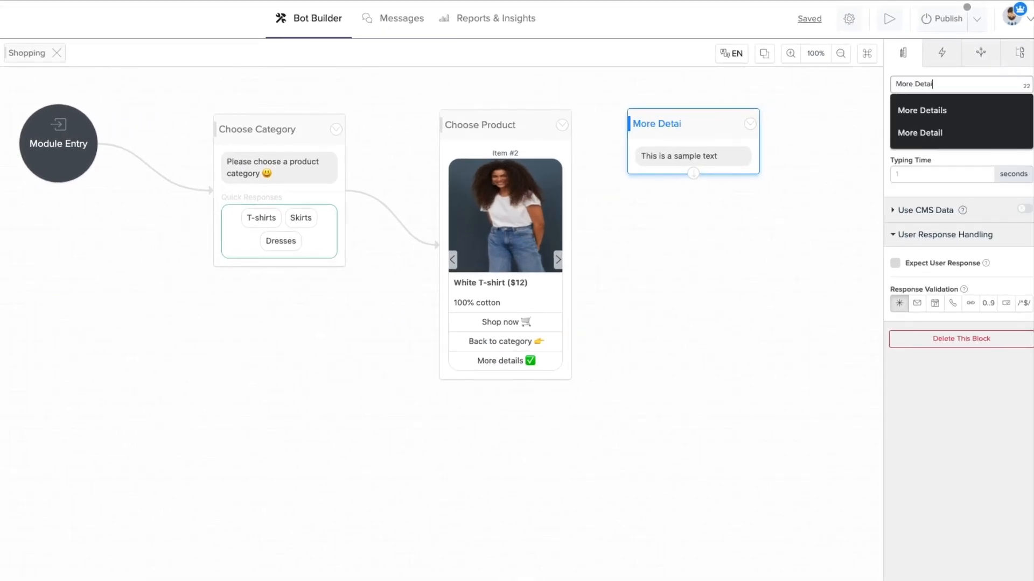
{"action": "left_click", "coordinate": [481, 122]}
{"action": "left_click_drag", "start_coordinate": [510, 377], "coordinate": [699, 127]}
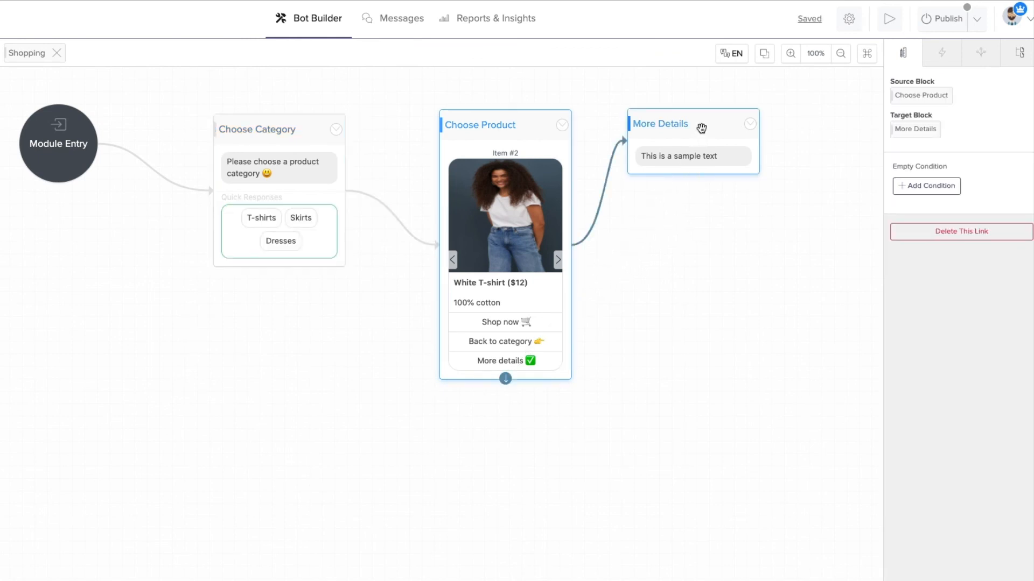
Step: Enable CMS data on the More Details block with Product as its entity
{"action": "left_click", "coordinate": [752, 145]}
{"action": "left_click", "coordinate": [1027, 209]}
{"action": "left_click", "coordinate": [954, 249]}
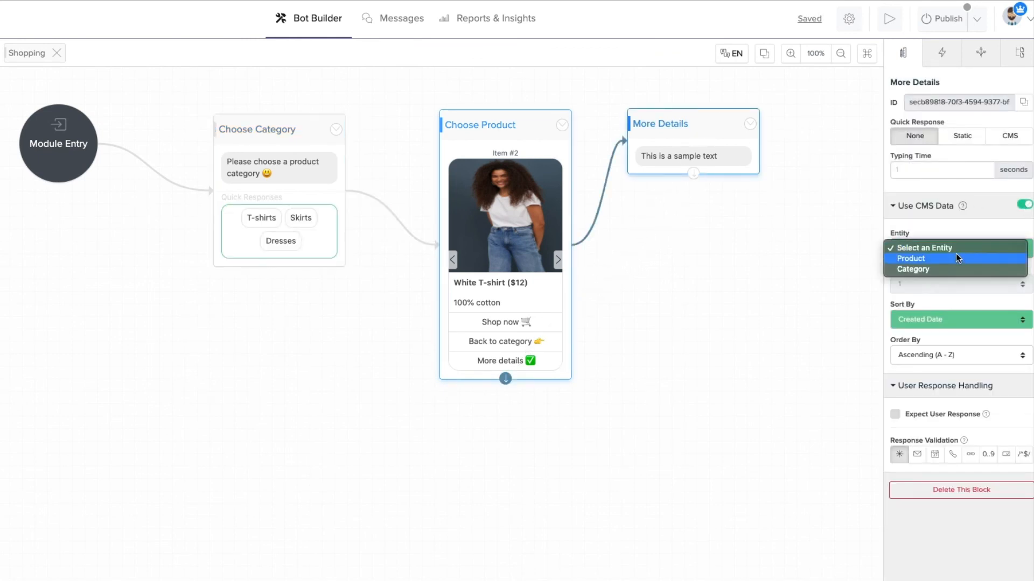
{"action": "left_click", "coordinate": [955, 256]}
Step: Filter More Details to items whose Name is {response.Choose Product} and make the block expect a user response
{"action": "left_click", "coordinate": [1024, 270]}
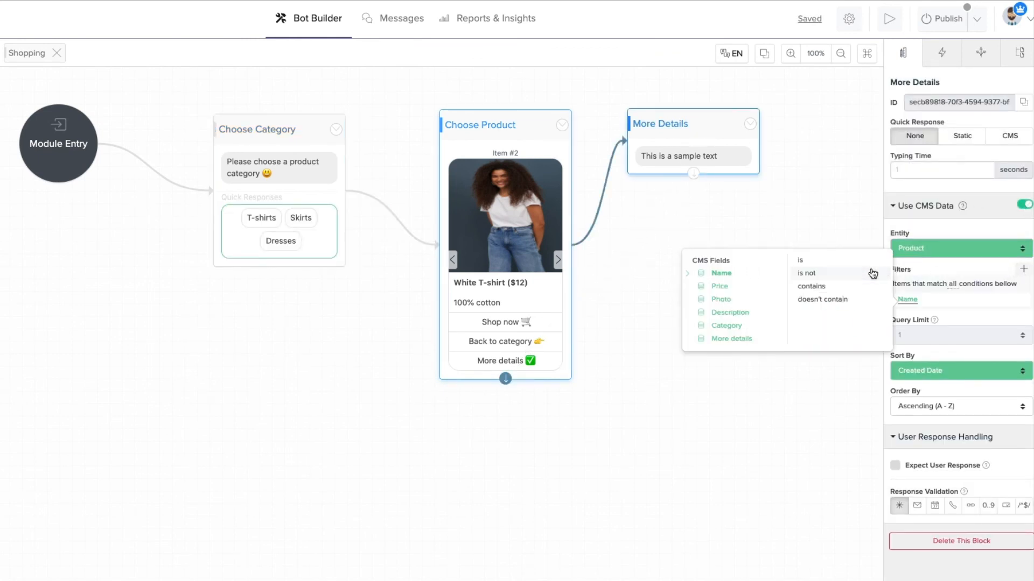
{"action": "left_click", "coordinate": [872, 272]}
{"action": "left_click", "coordinate": [852, 357]}
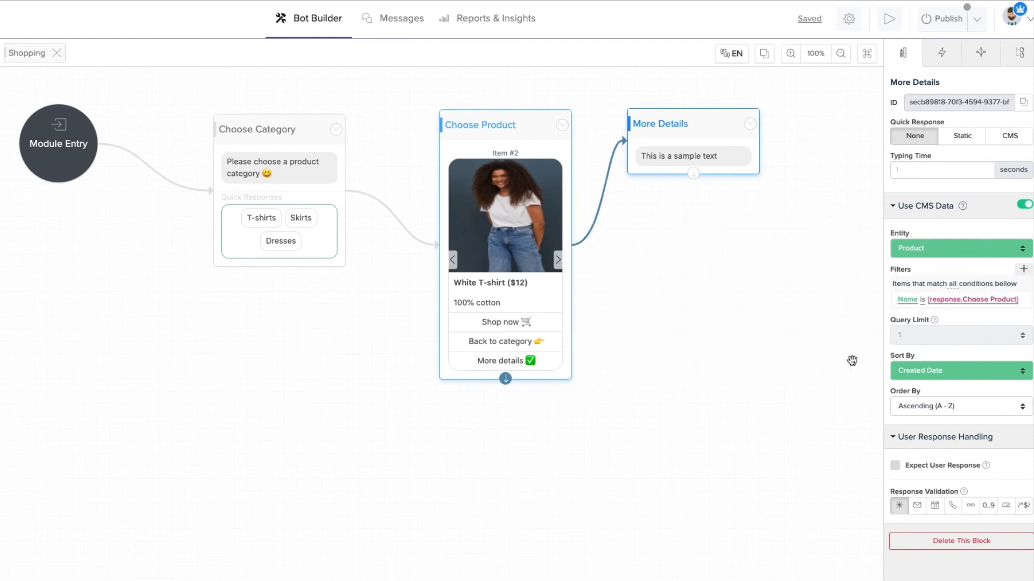
{"action": "left_click", "coordinate": [895, 465]}
Step: Replace the More Details block's sample text with the CMS More details variable
{"action": "left_click", "coordinate": [686, 156]}
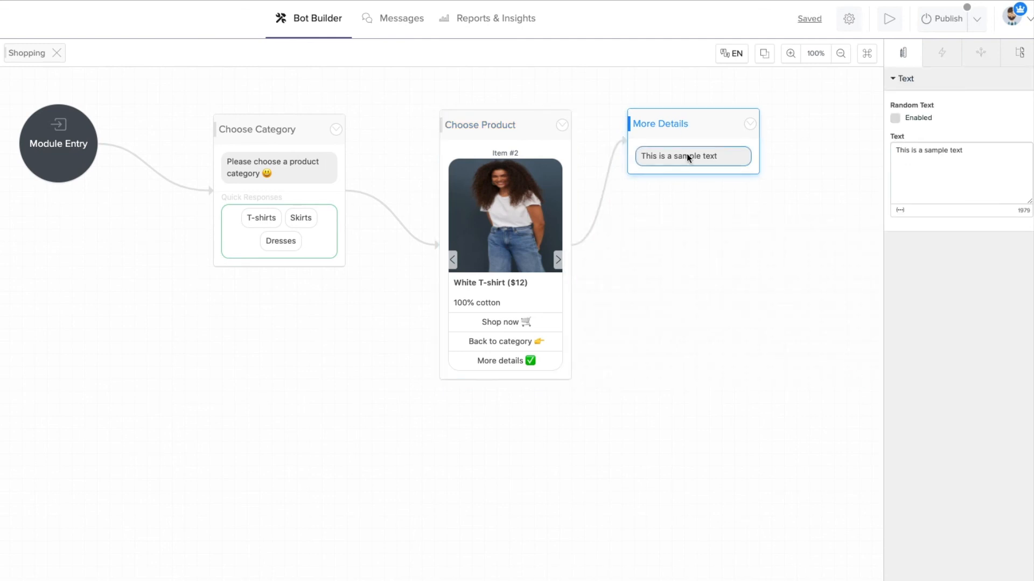
{"action": "triple_click", "coordinate": [966, 155]}
{"action": "left_click", "coordinate": [901, 211]}
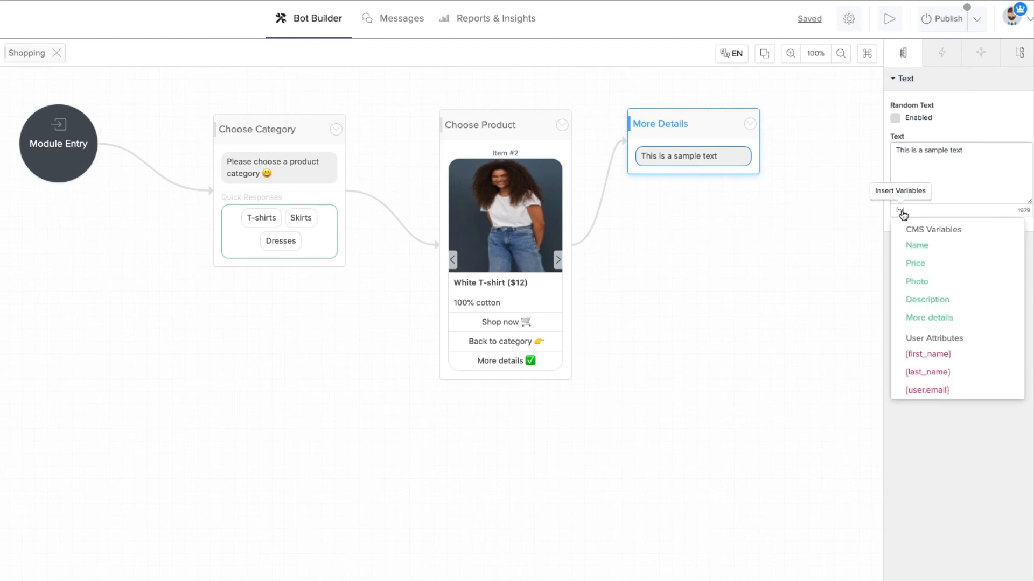
{"action": "left_click", "coordinate": [935, 317]}
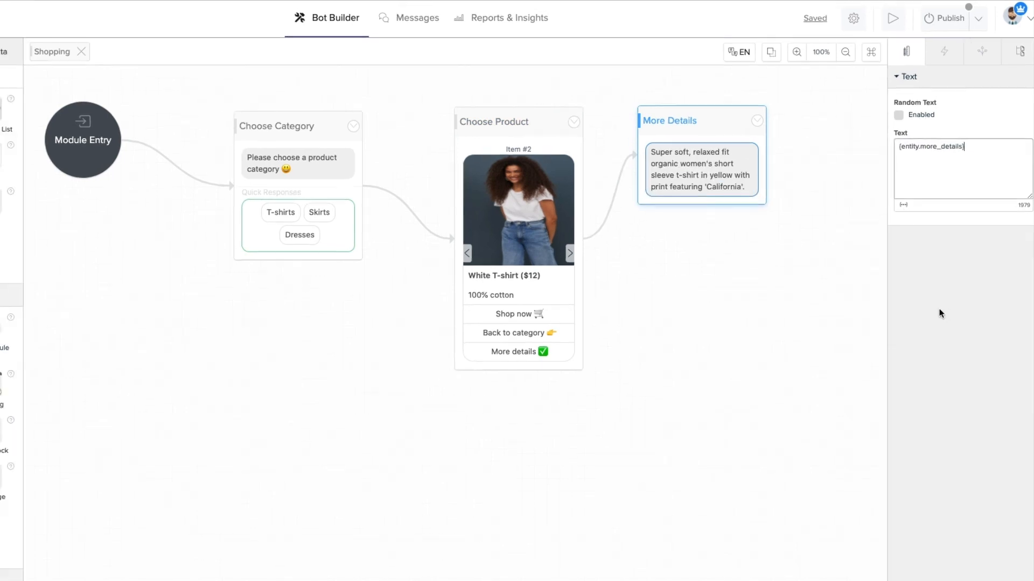
Step: Test the Choose Product block in the bot preview and request more details for the White T-shirt and the Yellow T-shirt
{"action": "left_click", "coordinate": [626, 107]}
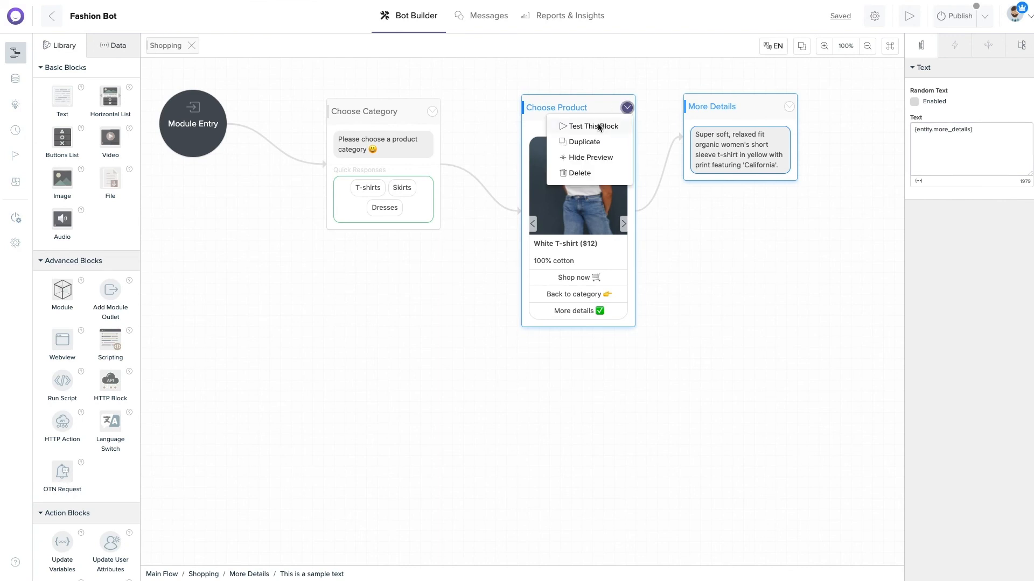
{"action": "left_click", "coordinate": [597, 126]}
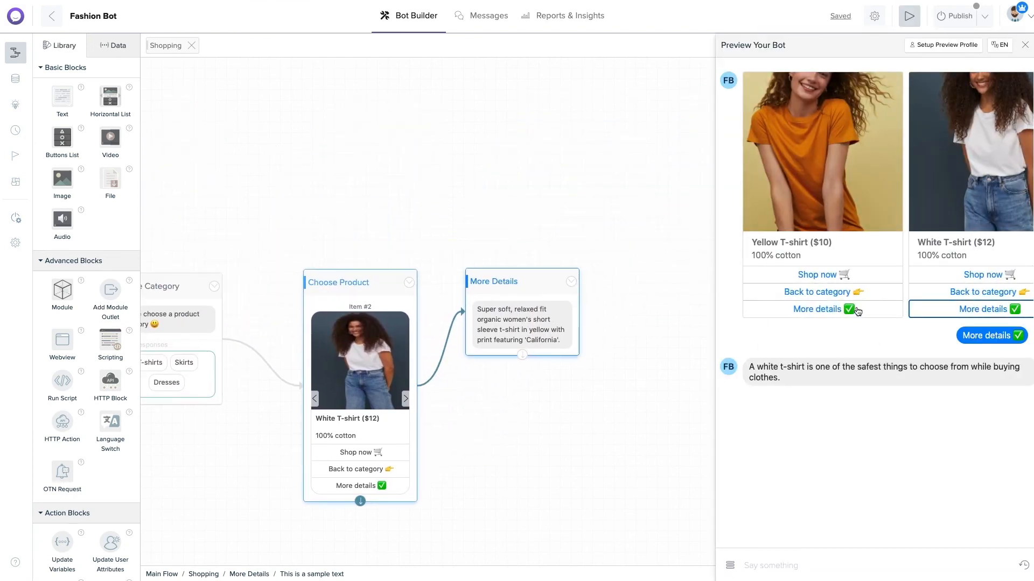
{"action": "left_click", "coordinate": [860, 314]}
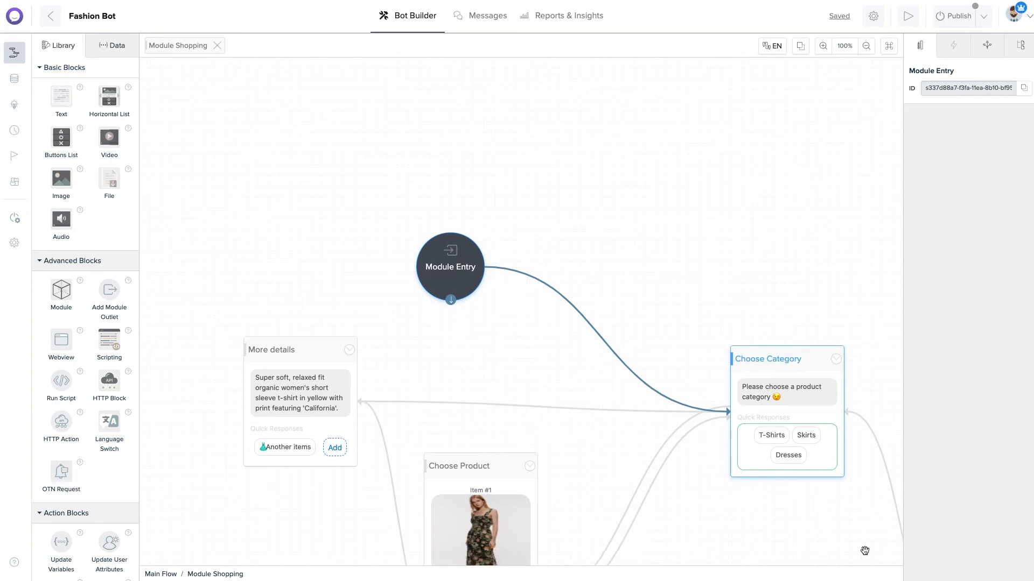
Step: Test the Module Shopping flow from its Choose Category block, choosing Skirts and requesting more details for the Floral Skirt
{"action": "scroll", "coordinate": [864, 551], "scroll_direction": "down", "scroll_amount": 5}
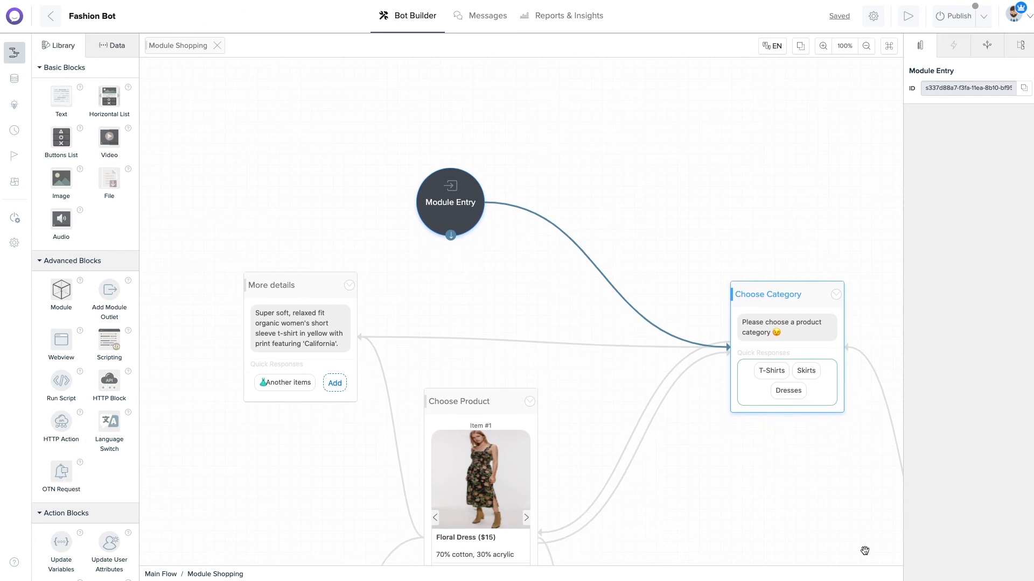
{"action": "scroll", "coordinate": [865, 551], "scroll_direction": "down", "scroll_amount": 1}
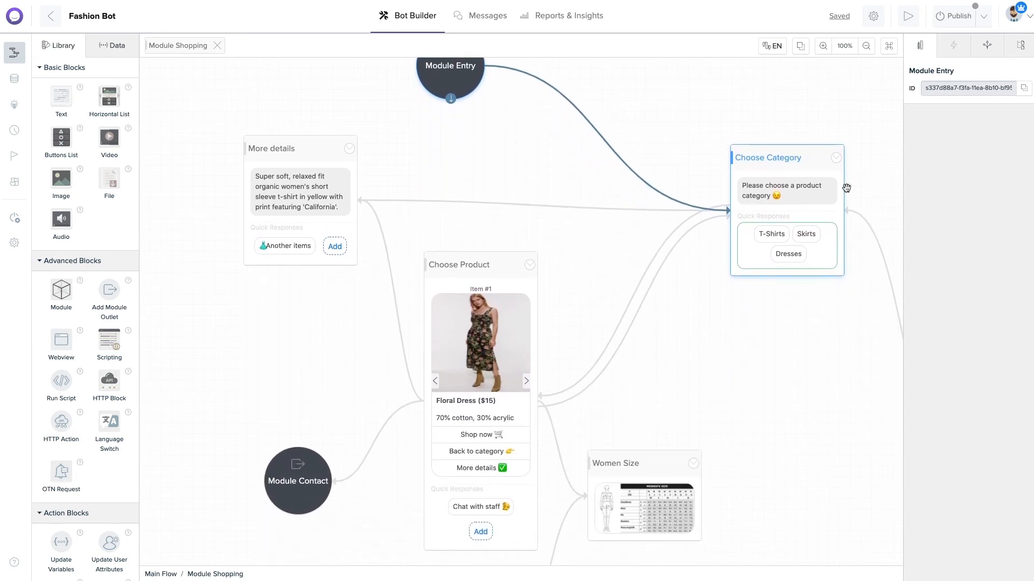
{"action": "left_click", "coordinate": [836, 158]}
{"action": "left_click", "coordinate": [801, 176]}
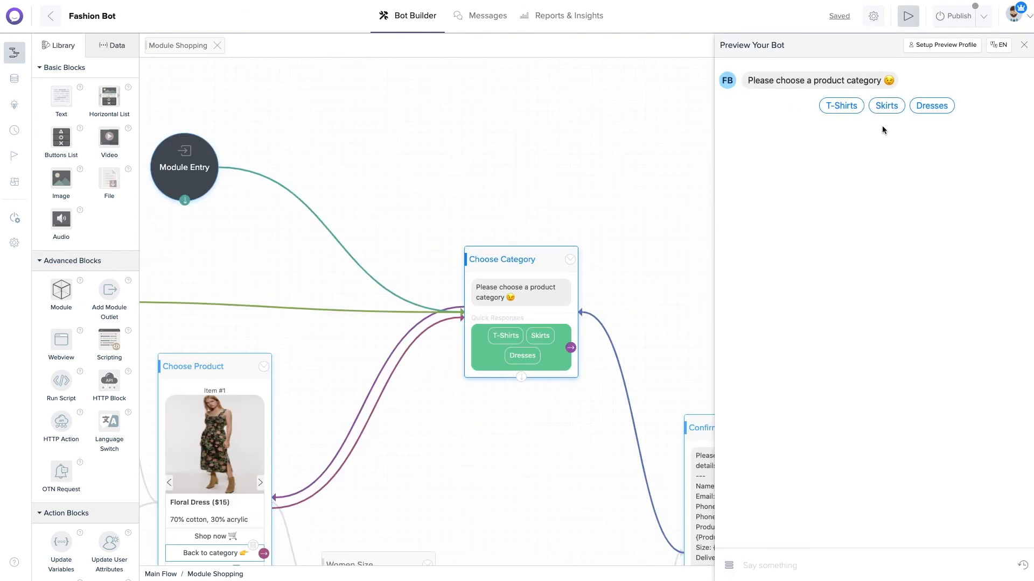
{"action": "left_click", "coordinate": [896, 104]}
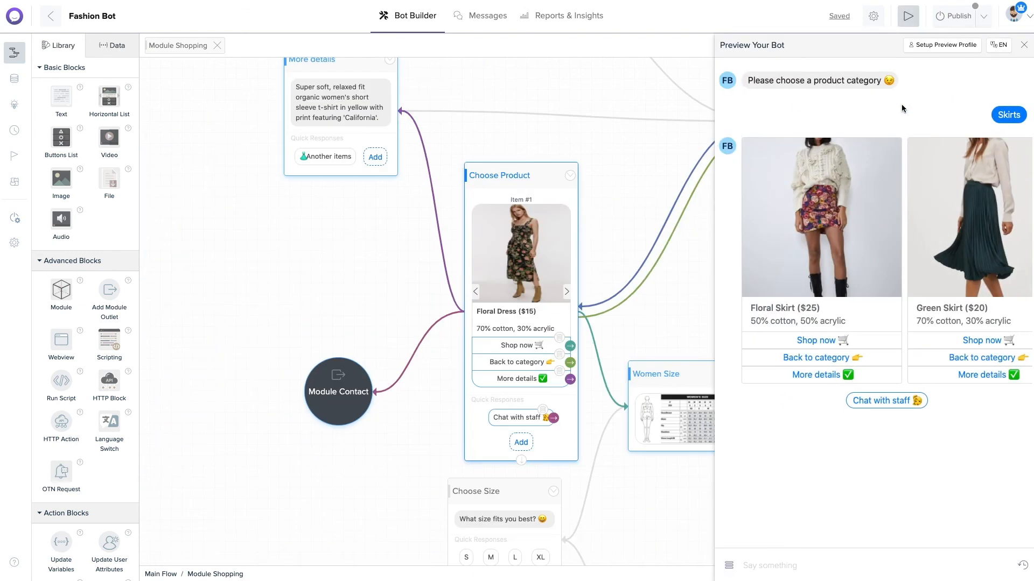
{"action": "left_click", "coordinate": [864, 377]}
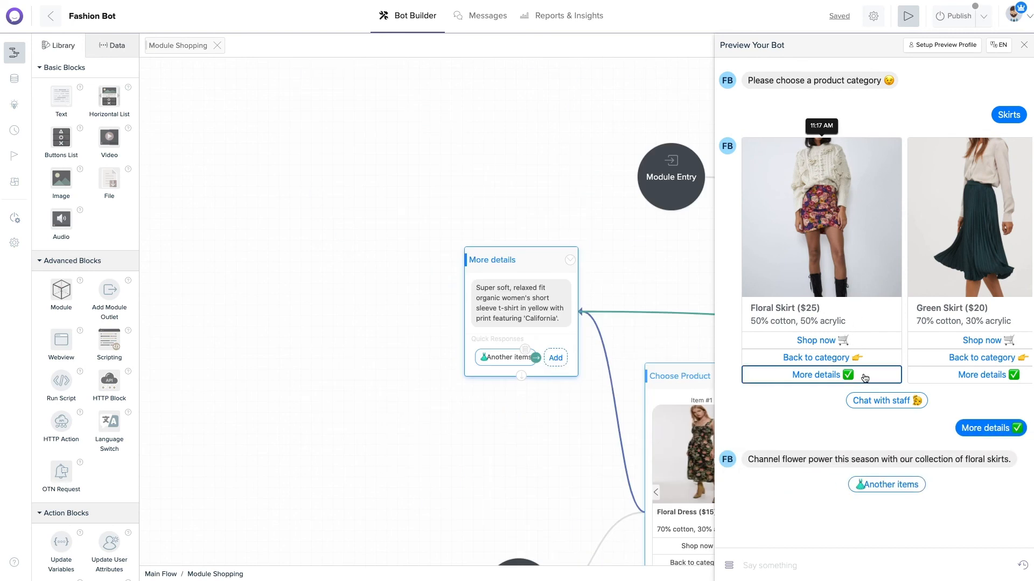
Step: Return to the categories from the Green Skirt in the preview, choose T-Shirts and request more details for the White T-shirt
{"action": "left_click", "coordinate": [992, 359]}
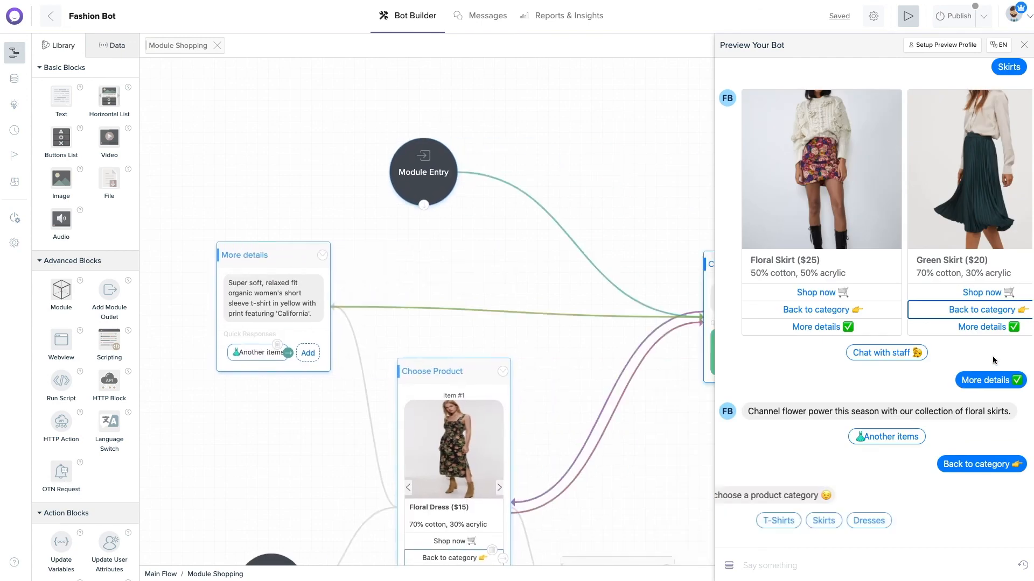
{"action": "left_click", "coordinate": [839, 521]}
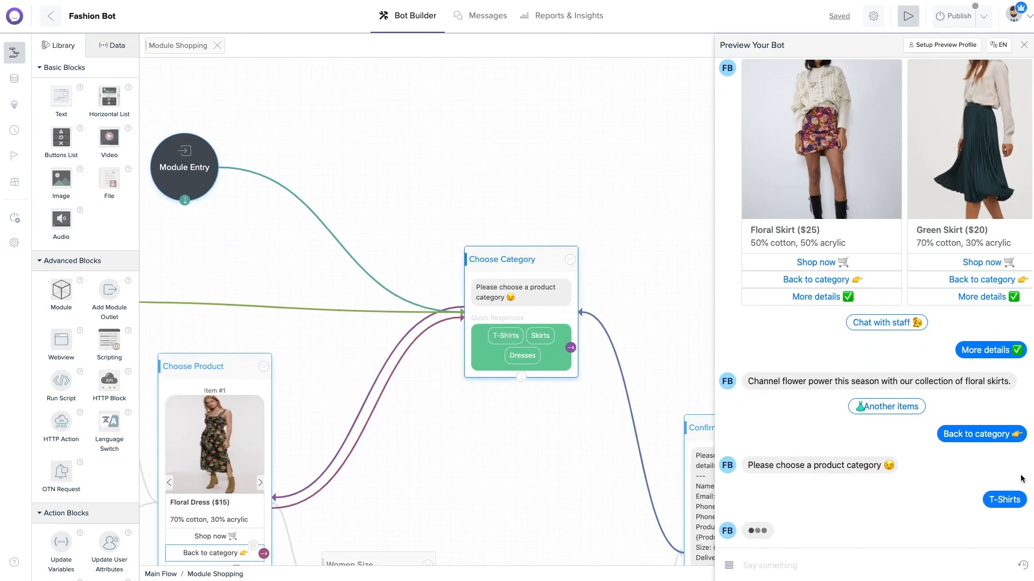
{"action": "left_click", "coordinate": [979, 493]}
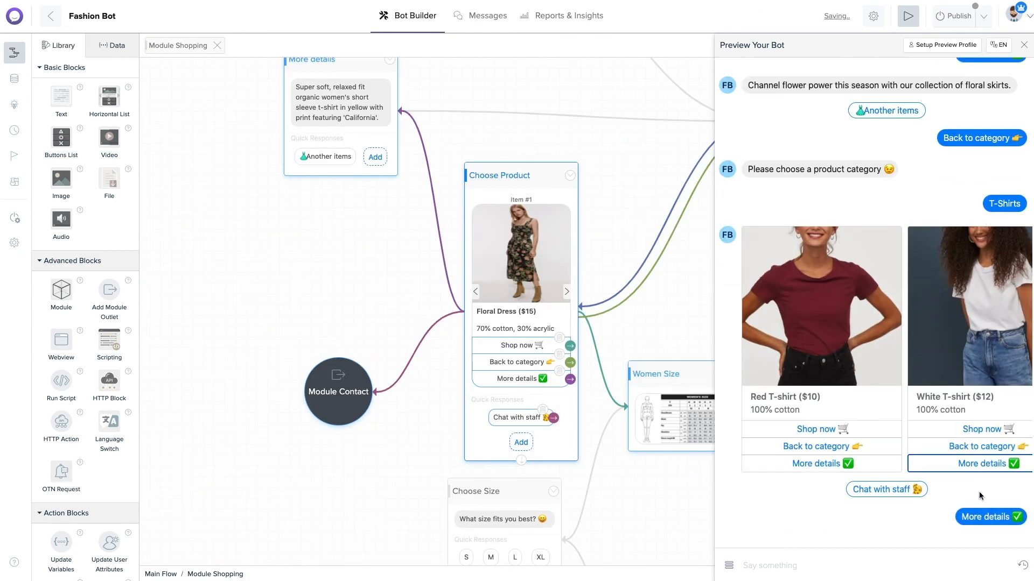